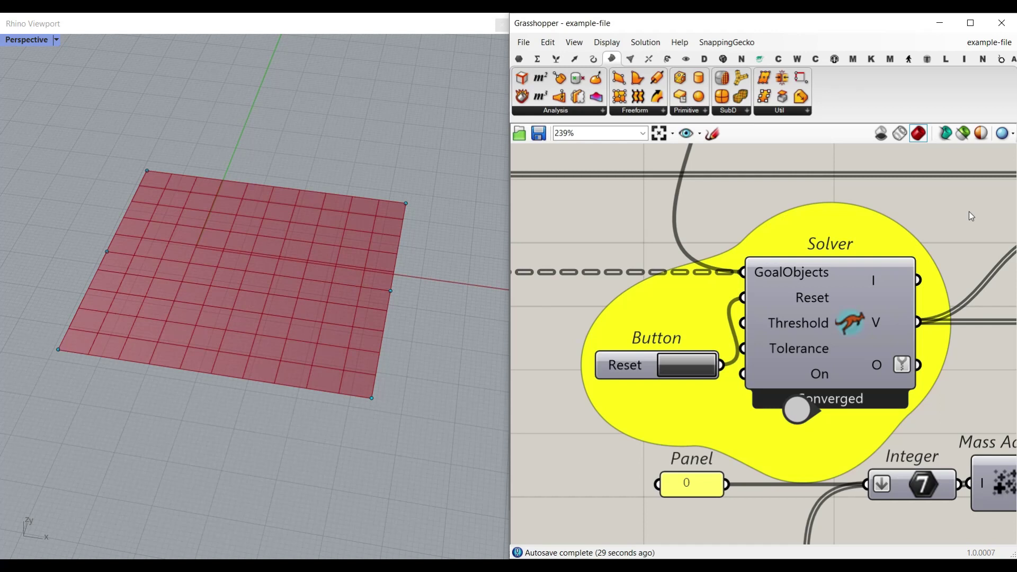
Raise the corner and edge points of the flat network surface to lift it into a solid with an arched top.
{"action": "left_click_drag", "start_coordinate": [387, 293], "coordinate": [386, 258]}
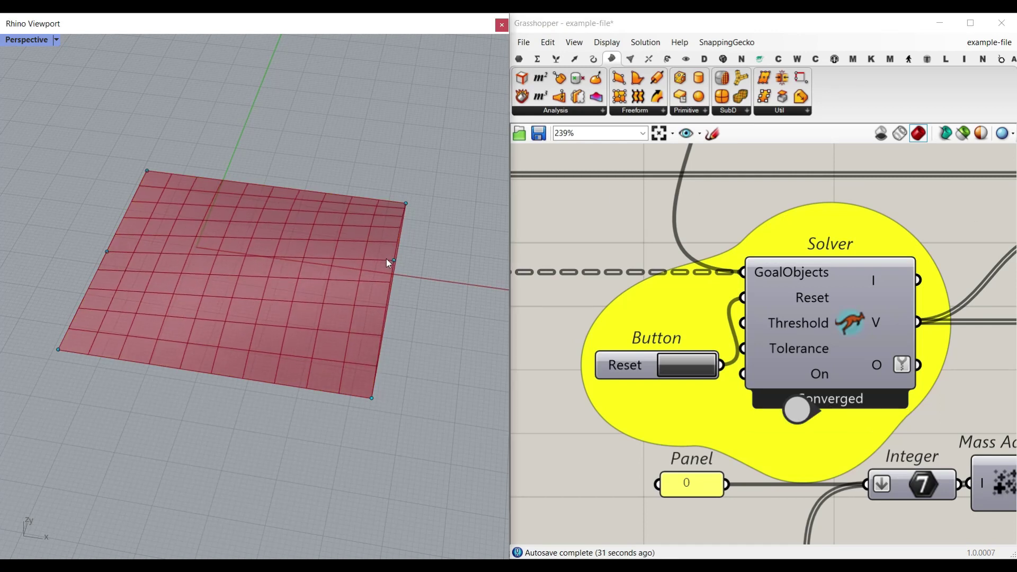
{"action": "left_click_drag", "start_coordinate": [55, 353], "coordinate": [52, 322]}
{"action": "left_click_drag", "start_coordinate": [144, 175], "coordinate": [138, 142]}
{"action": "right_click_drag", "start_coordinate": [371, 399], "coordinate": [340, 295]}
{"action": "left_click_drag", "start_coordinate": [483, 299], "coordinate": [492, 254]}
{"action": "left_click_drag", "start_coordinate": [380, 317], "coordinate": [380, 257]}
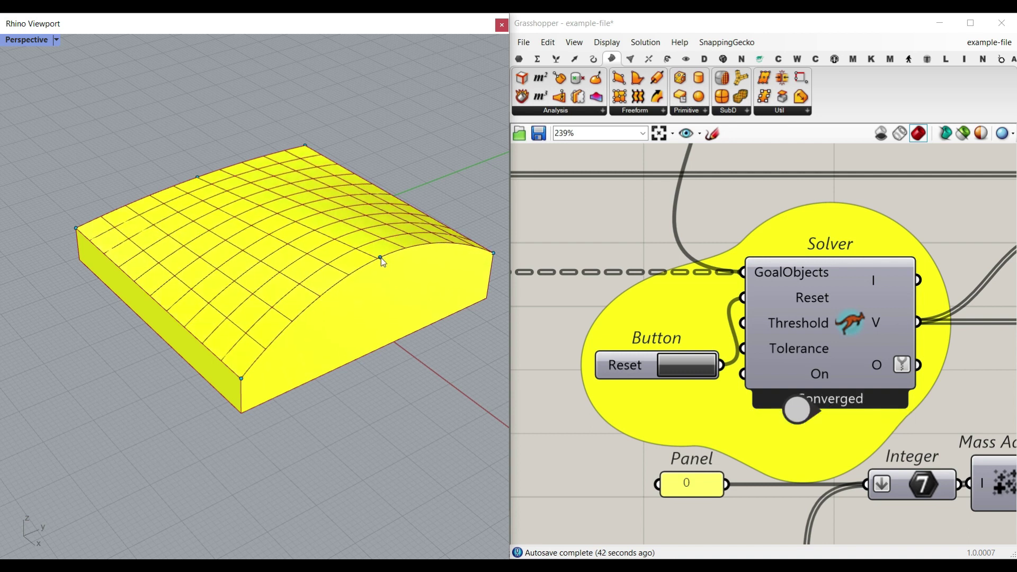
Raise two adjoining corners and the midpoint of the opposite arched edge to adjust the top surface.
{"action": "left_click_drag", "start_coordinate": [241, 378], "coordinate": [255, 340]}
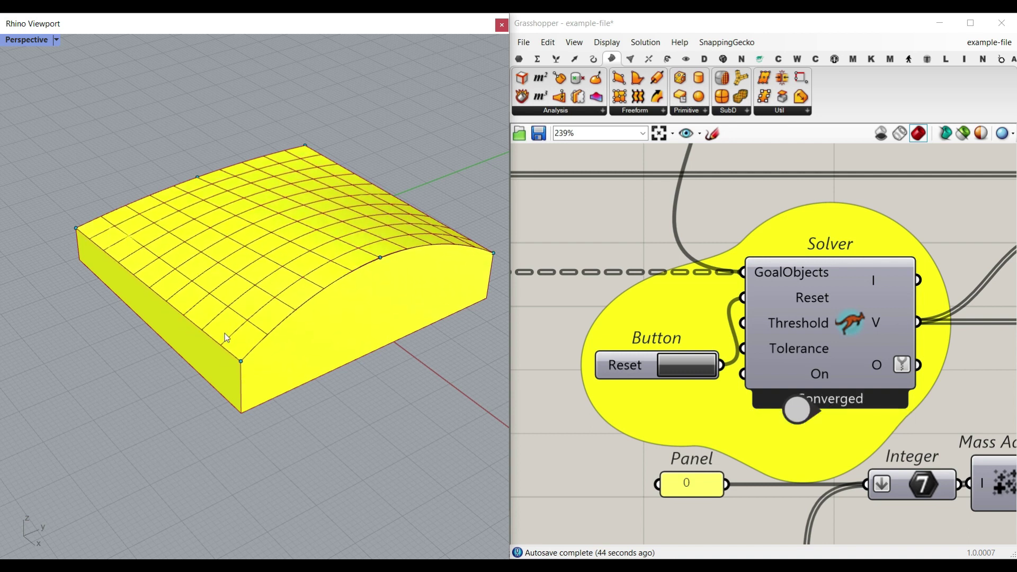
{"action": "left_click_drag", "start_coordinate": [79, 229], "coordinate": [74, 207]}
{"action": "left_click_drag", "start_coordinate": [197, 178], "coordinate": [210, 160]}
{"action": "right_click_drag", "start_coordinate": [315, 310], "coordinate": [277, 292]}
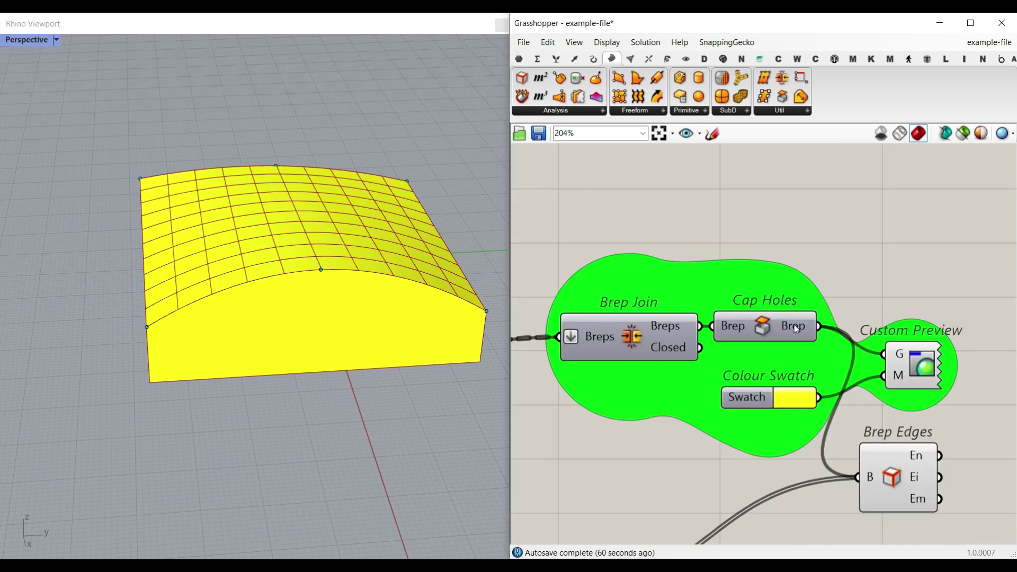
Bake the capped solid from the Cap Holes output and move the baked copy away from the preview.
{"action": "right_click", "coordinate": [796, 329]}
{"action": "left_click", "coordinate": [816, 345]}
{"action": "left_click", "coordinate": [821, 470]}
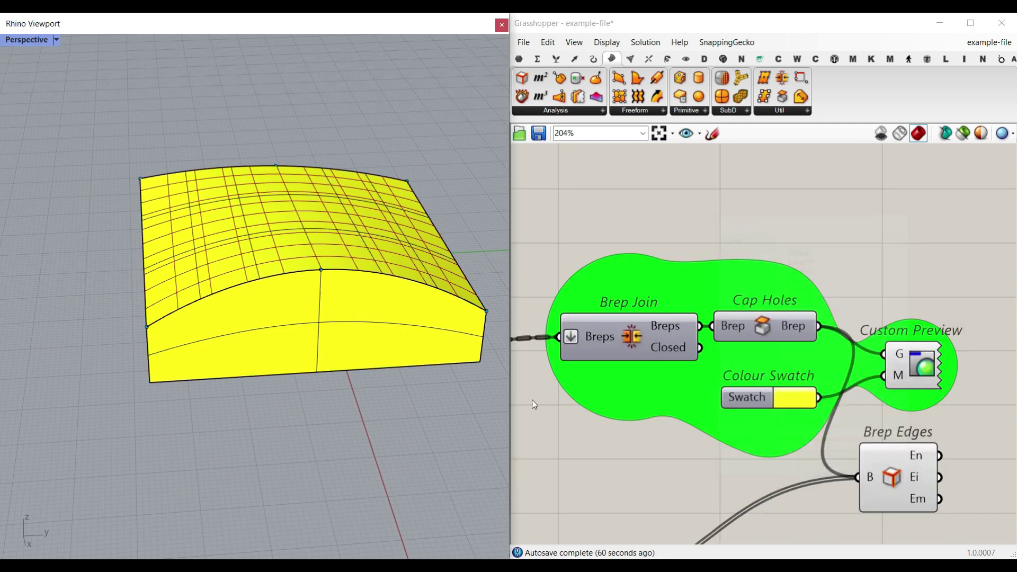
{"action": "scroll", "coordinate": [384, 344], "scroll_direction": "down", "scroll_amount": 3}
{"action": "left_click_drag", "start_coordinate": [383, 344], "coordinate": [218, 332]}
{"action": "scroll", "coordinate": [189, 336], "scroll_direction": "up", "scroll_amount": 5}
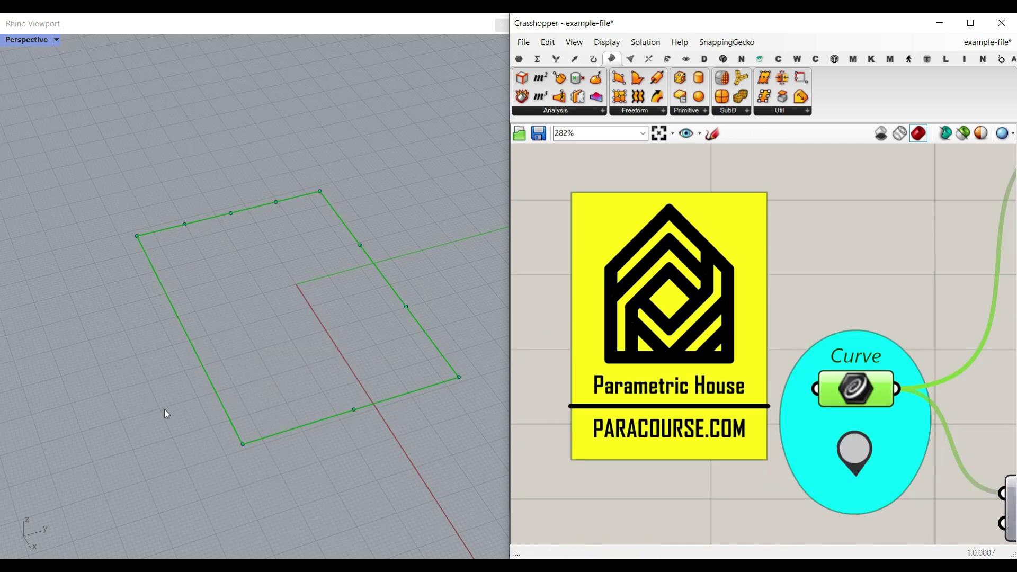
Draw a closed four-sided polyline on the ground plane, overlapping the existing rectangle at an angle.
{"action": "left_click", "coordinate": [247, 302]}
{"action": "type", "text": "Polyline"}
{"action": "key", "text": "Return"}
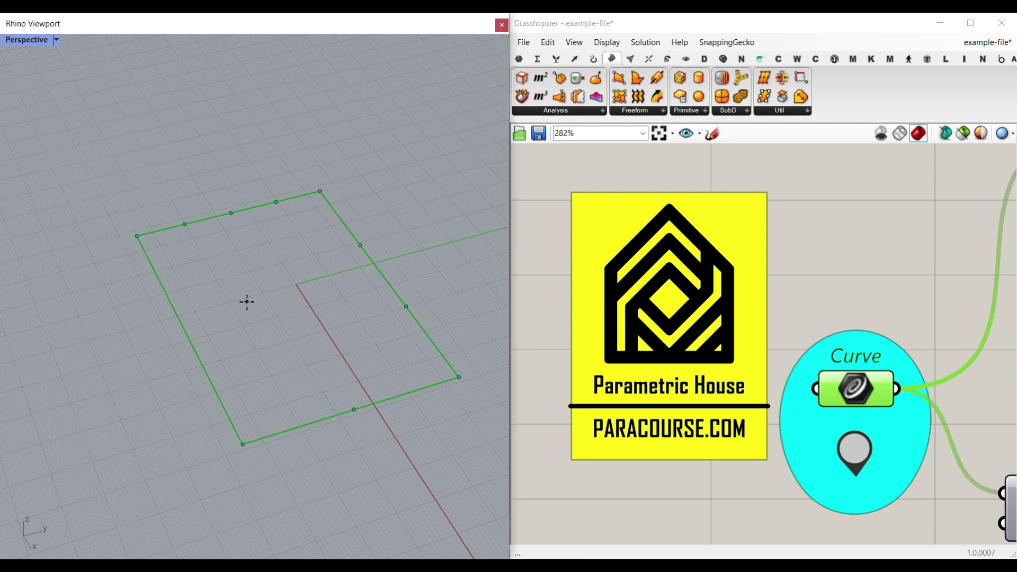
{"action": "left_click", "coordinate": [389, 227]}
{"action": "left_click", "coordinate": [188, 157]}
{"action": "left_click", "coordinate": [47, 364]}
{"action": "left_click", "coordinate": [347, 466]}
{"action": "left_click", "coordinate": [389, 228]}
Assign the four-sided polyline to the Curve parameter as its single curve and internalise the data.
{"action": "right_click", "coordinate": [858, 387]}
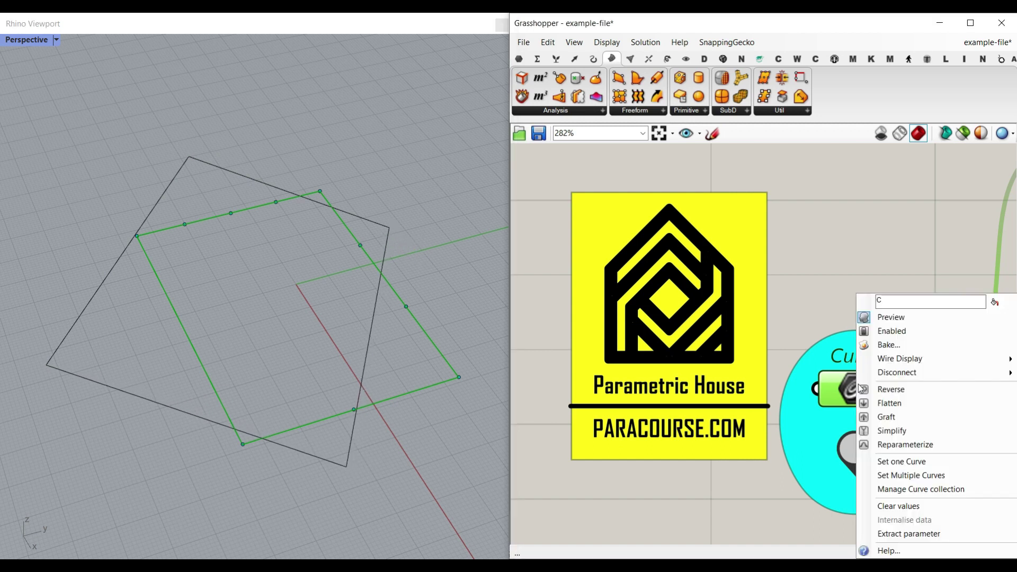
{"action": "left_click", "coordinate": [882, 461]}
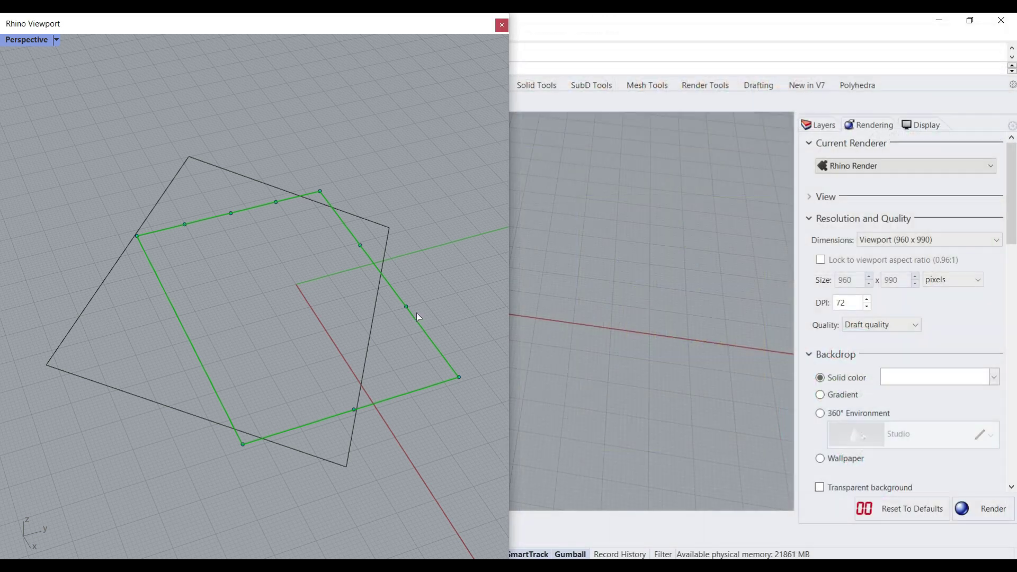
{"action": "left_click", "coordinate": [382, 268]}
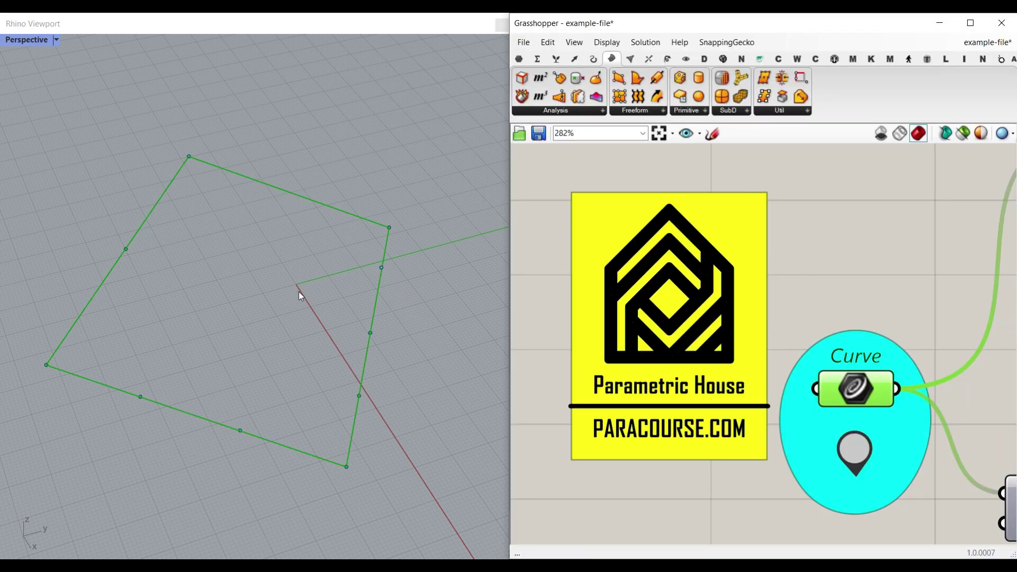
{"action": "right_click", "coordinate": [860, 388]}
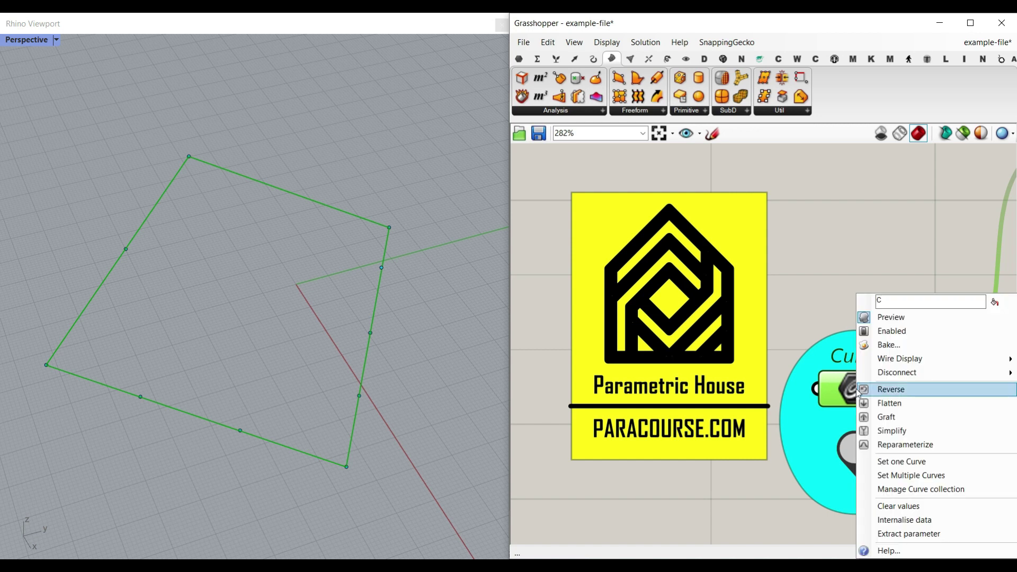
{"action": "left_click", "coordinate": [893, 520]}
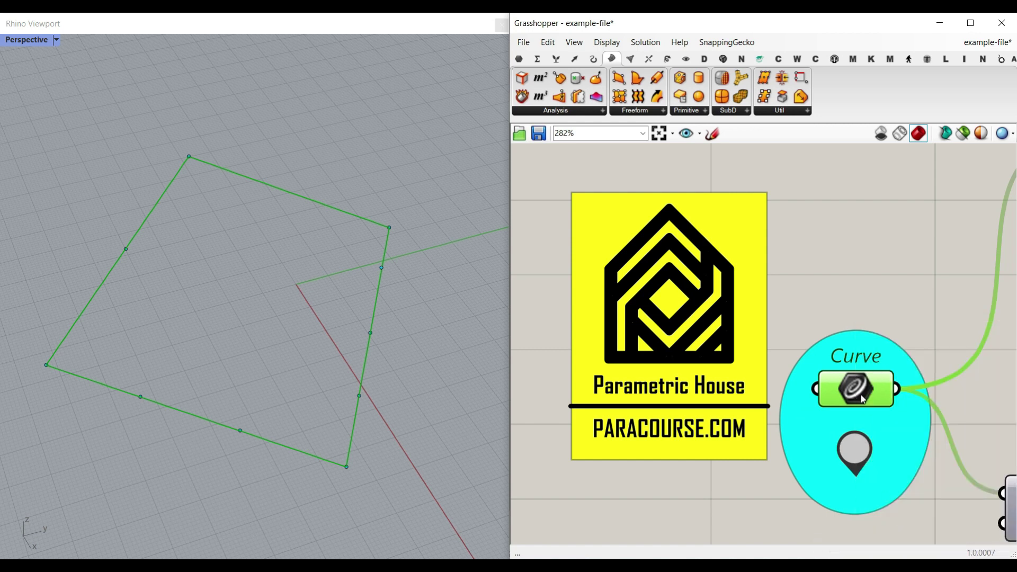
{"action": "left_click_drag", "start_coordinate": [358, 180], "coordinate": [335, 238]}
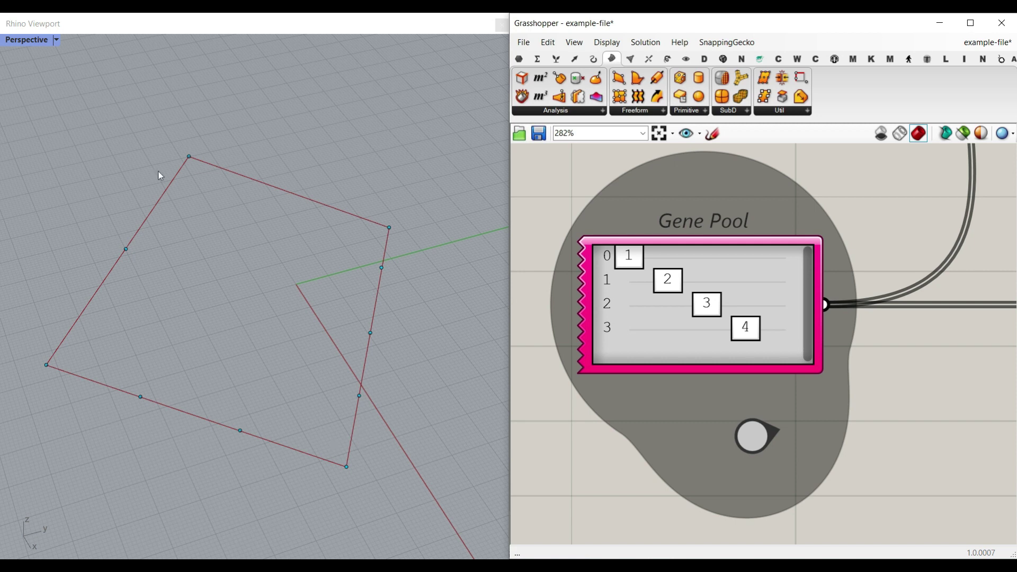
Set the Gene Pool values to 1, 2, 3 and 1, and reset the solver.
{"action": "mouse_move", "coordinate": [650, 265]}
{"action": "left_mouse_down"}
{"action": "mouse_move", "coordinate": [689, 262]}
{"action": "mouse_move", "coordinate": [668, 262]}
{"action": "left_mouse_up"}
{"action": "left_click_drag", "start_coordinate": [716, 310], "coordinate": [631, 332]}
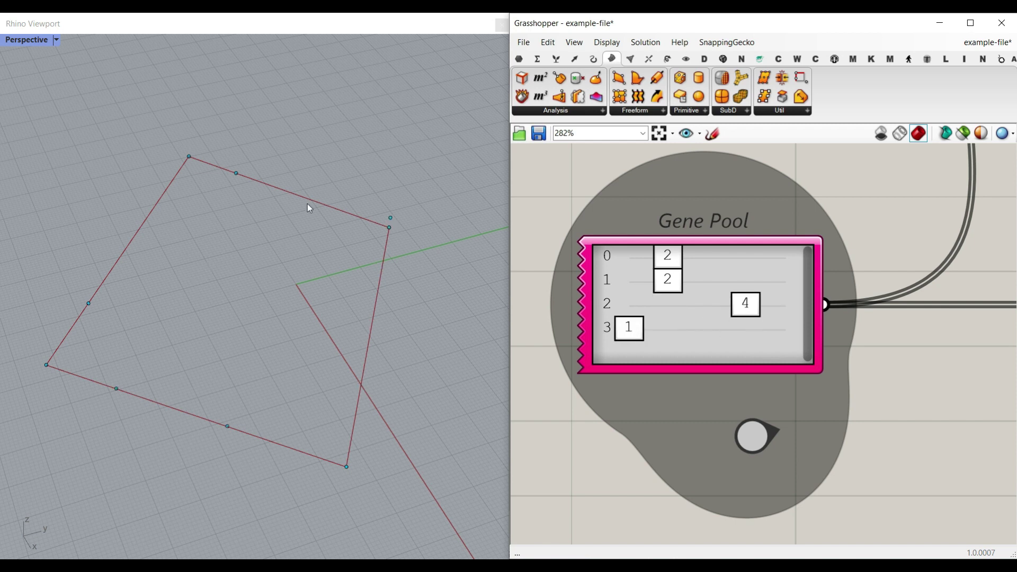
{"action": "left_click_drag", "start_coordinate": [670, 262], "coordinate": [666, 288]}
{"action": "left_click_drag", "start_coordinate": [745, 310], "coordinate": [704, 315]}
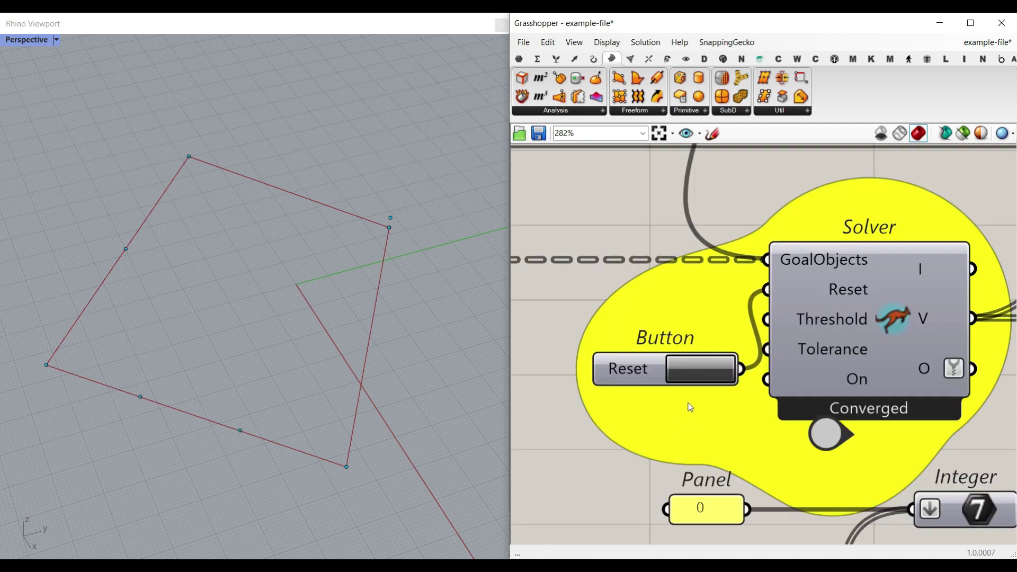
{"action": "left_click", "coordinate": [702, 369]}
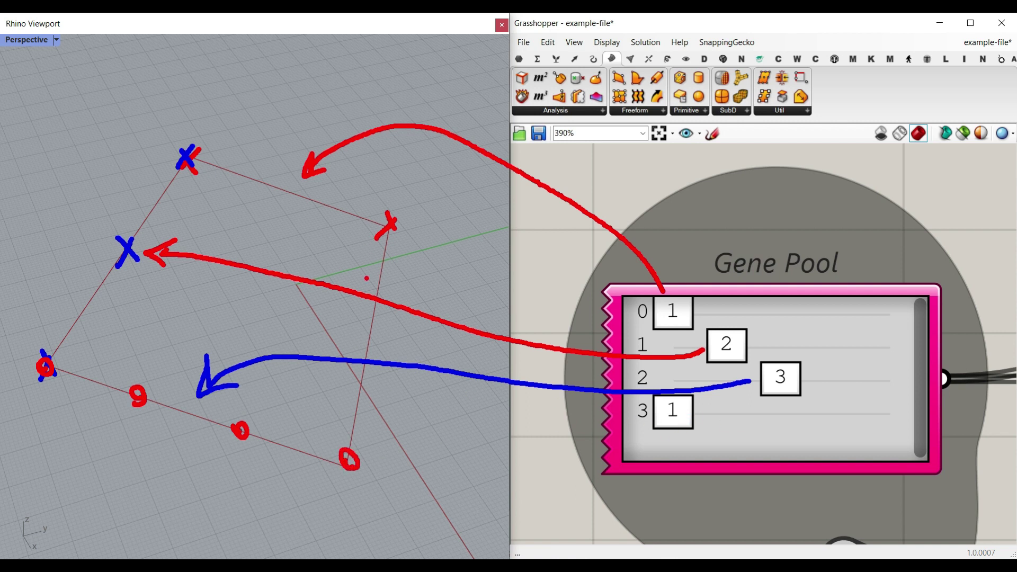
{"action": "key", "text": "Escape"}
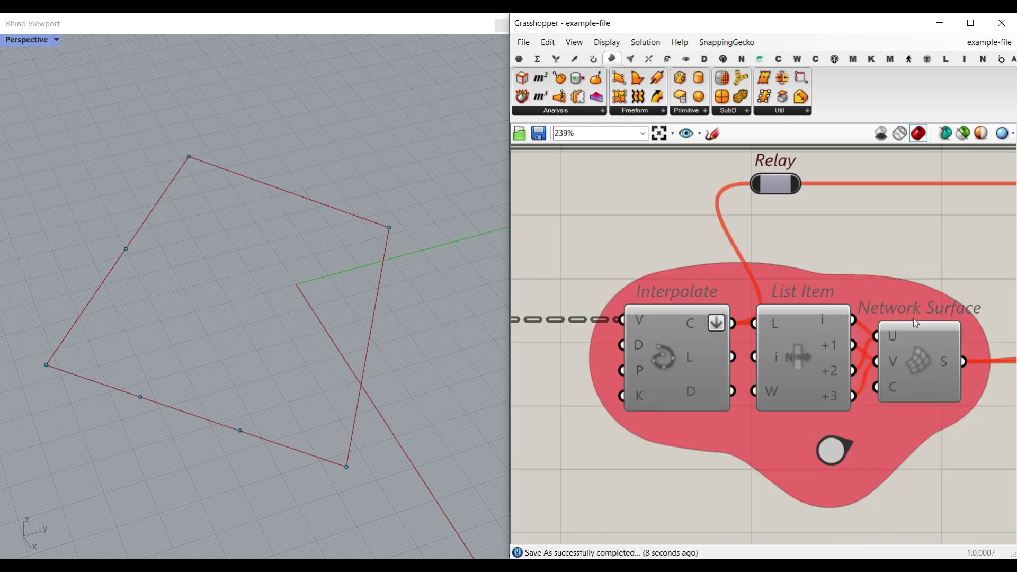
Enable the Interpolate, List Item and Network Surface components in the red group.
{"action": "left_click_drag", "start_coordinate": [949, 247], "coordinate": [635, 430]}
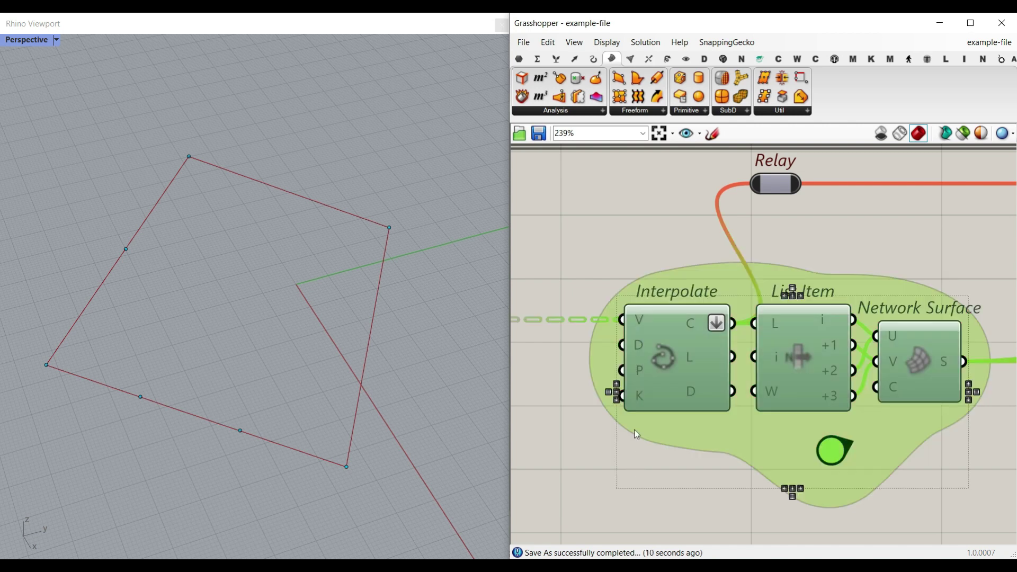
{"action": "right_click", "coordinate": [567, 230]}
{"action": "left_click", "coordinate": [583, 265]}
{"action": "left_click", "coordinate": [589, 240]}
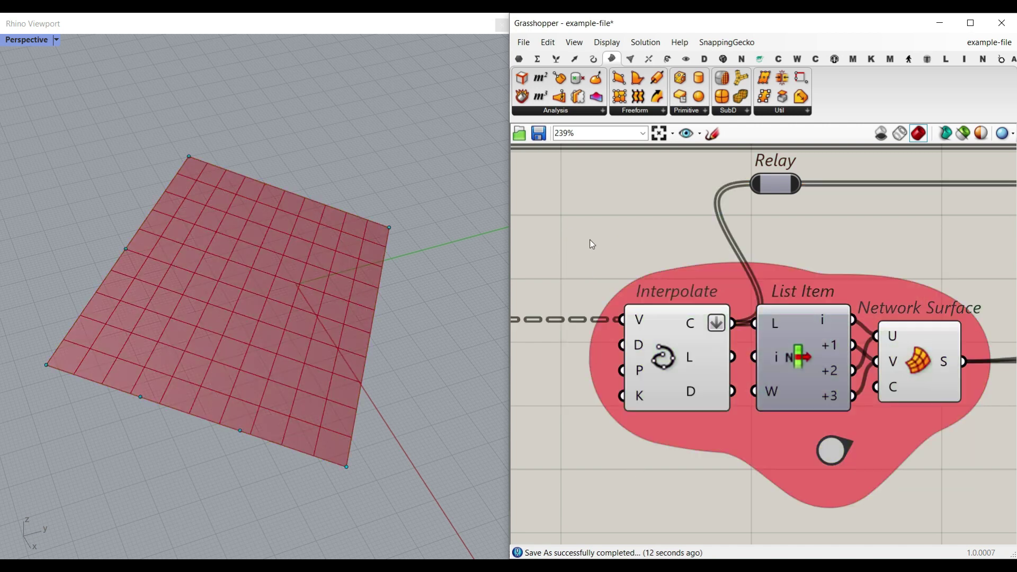
Highlight the Interpolate curves and raise the middle point and both corners of the surface's rear edge.
{"action": "right_click_drag", "start_coordinate": [337, 320], "coordinate": [309, 302]}
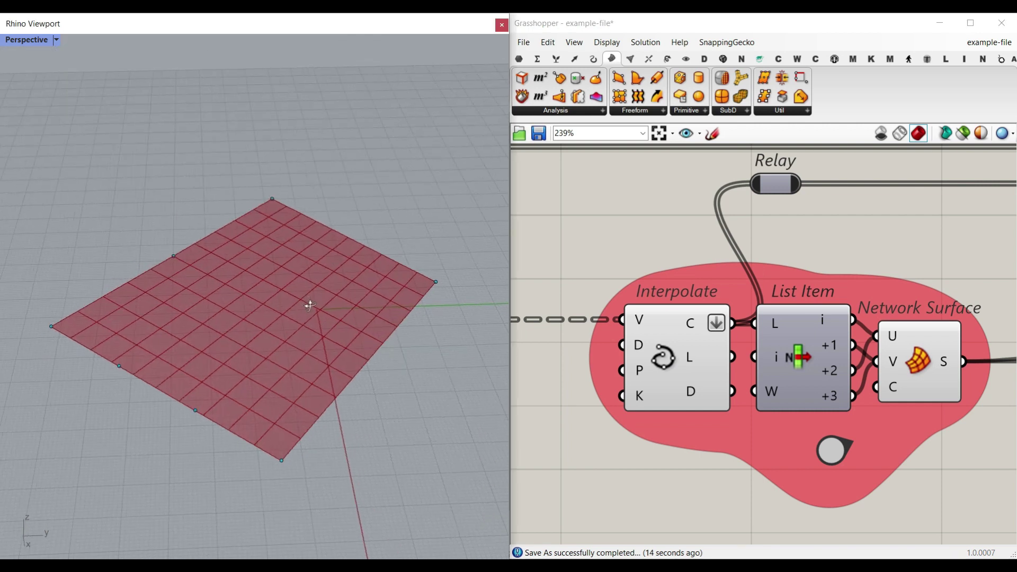
{"action": "left_click", "coordinate": [679, 350]}
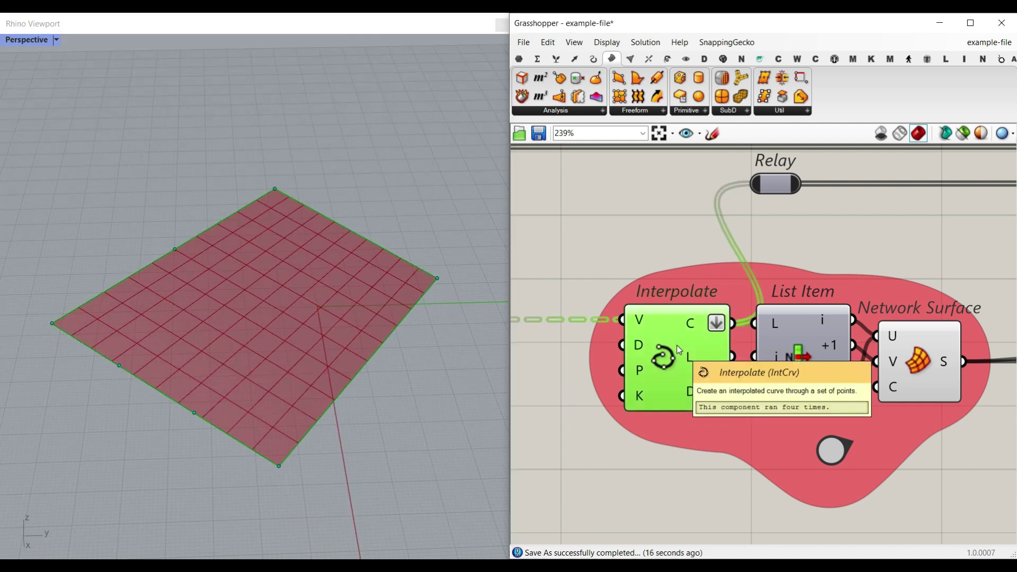
{"action": "left_click_drag", "start_coordinate": [173, 250], "coordinate": [173, 215]}
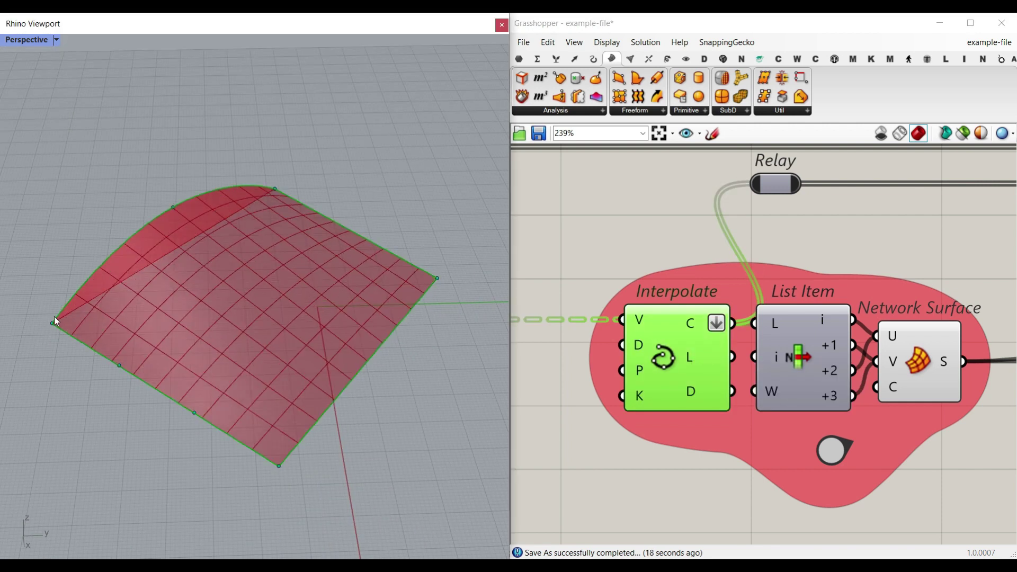
{"action": "left_click_drag", "start_coordinate": [54, 321], "coordinate": [44, 261]}
{"action": "left_click_drag", "start_coordinate": [276, 189], "coordinate": [274, 160]}
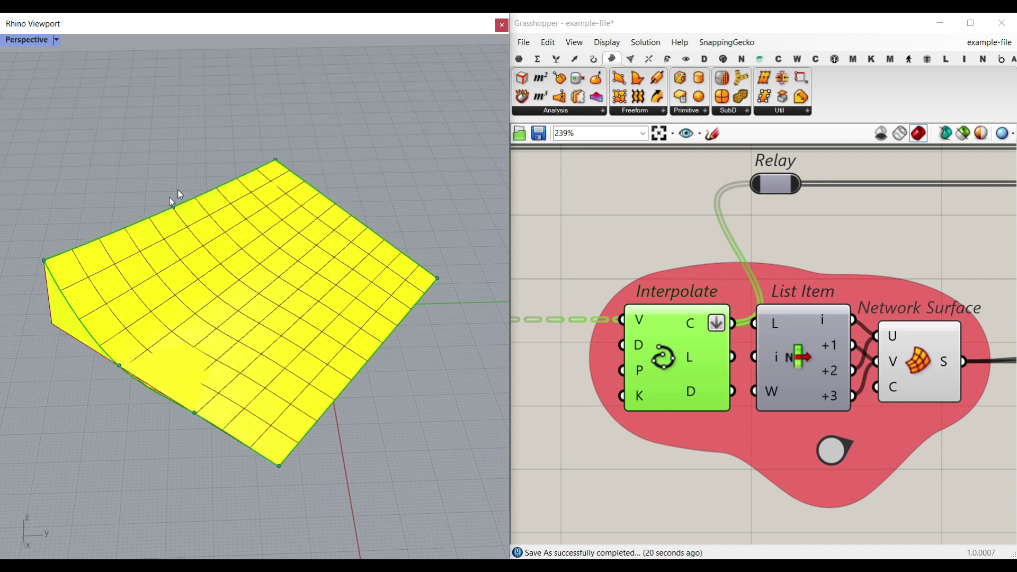
Raise the two intermediate points of the adjoining edge and the two remaining corners to form a solid.
{"action": "left_click_drag", "start_coordinate": [118, 368], "coordinate": [115, 322]}
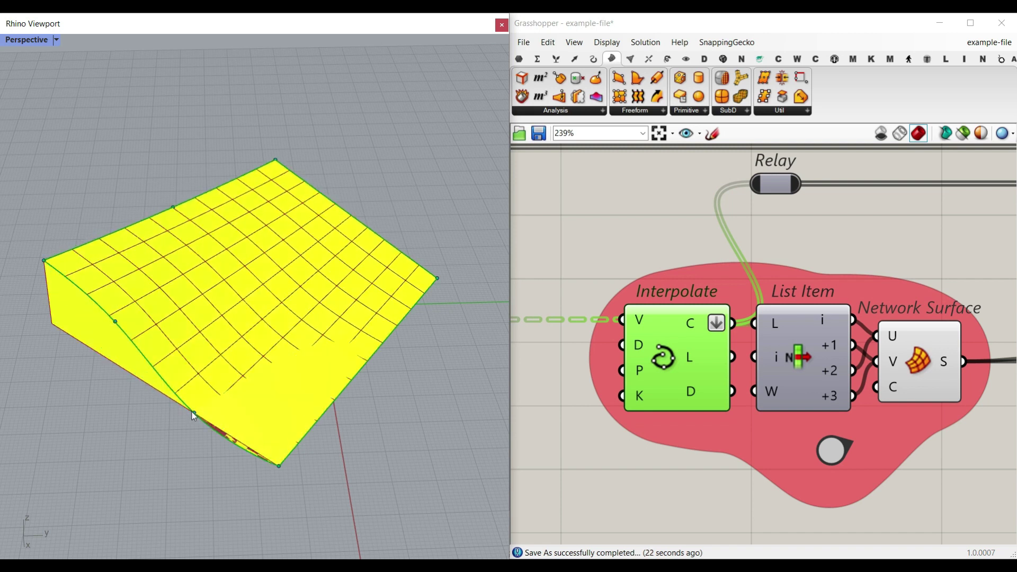
{"action": "left_click_drag", "start_coordinate": [193, 413], "coordinate": [193, 378]}
{"action": "left_click_drag", "start_coordinate": [278, 466], "coordinate": [279, 410]}
{"action": "left_click_drag", "start_coordinate": [437, 278], "coordinate": [438, 268]}
{"action": "right_click_drag", "start_coordinate": [430, 243], "coordinate": [360, 259]}
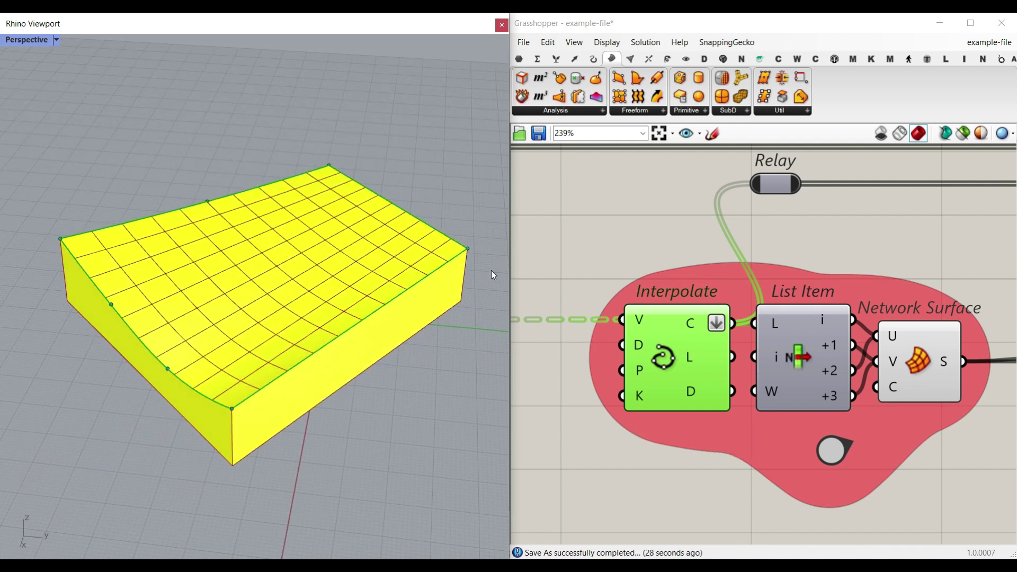
Bake the surface from the Network Surface component and move the baked copy away from the solid.
{"action": "left_click", "coordinate": [931, 355]}
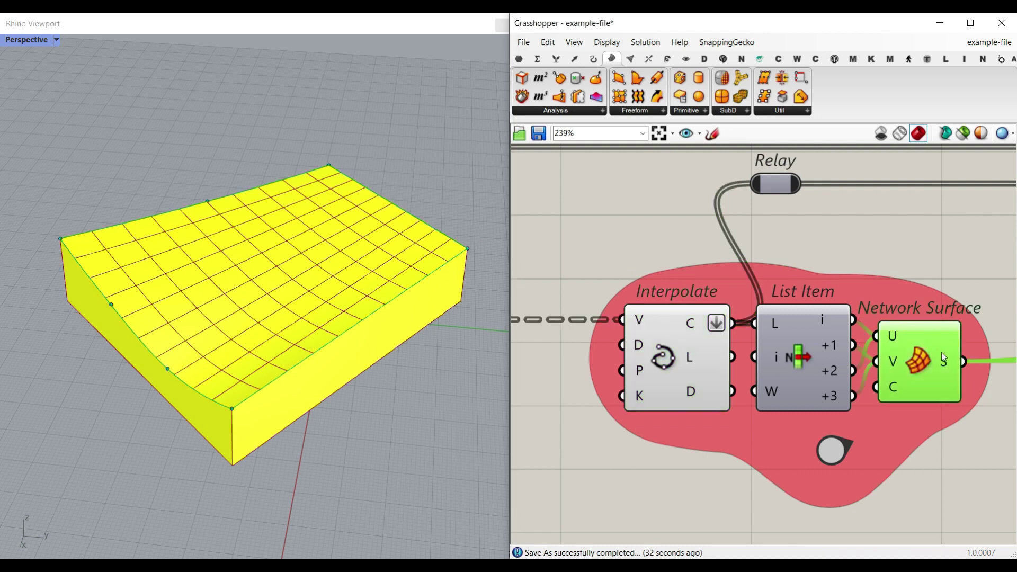
{"action": "right_click", "coordinate": [942, 355]}
{"action": "left_click", "coordinate": [938, 377]}
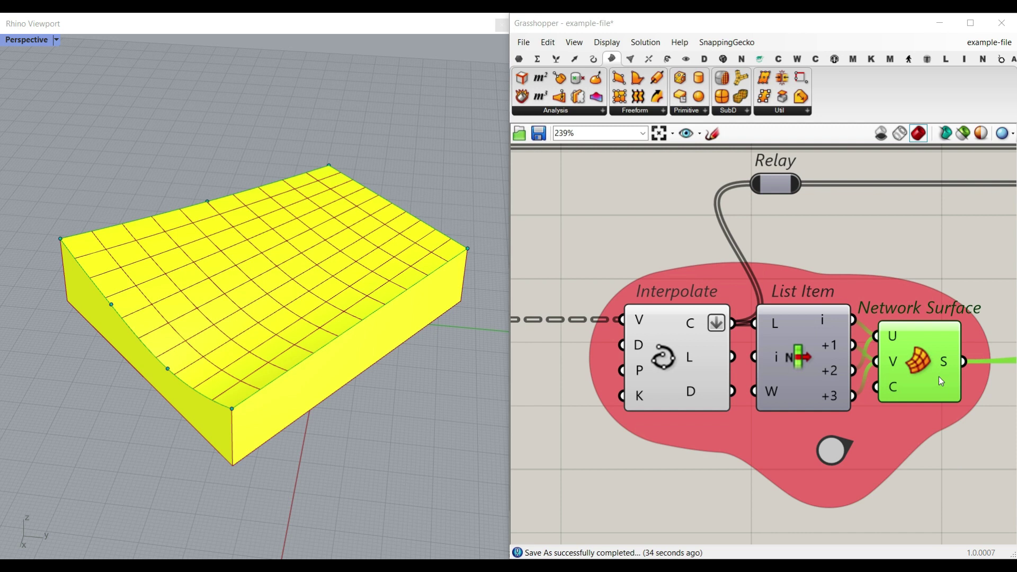
{"action": "left_click", "coordinate": [924, 500]}
{"action": "scroll", "coordinate": [431, 314], "scroll_direction": "down", "scroll_amount": 4}
{"action": "left_click_drag", "start_coordinate": [344, 289], "coordinate": [216, 185]}
{"action": "left_click", "coordinate": [322, 141]}
{"action": "scroll", "coordinate": [271, 195], "scroll_direction": "up", "scroll_amount": 4}
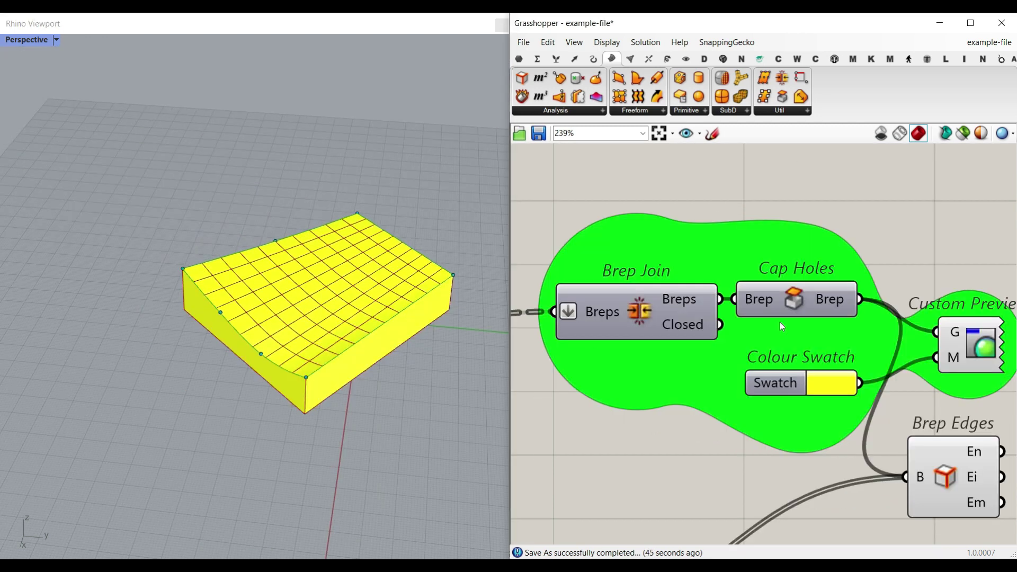
Bake the closed solid from the Cap Holes output and place the baked copy beside the yellow preview.
{"action": "right_click_drag", "start_coordinate": [287, 322], "coordinate": [361, 315]}
{"action": "right_click_drag", "start_coordinate": [263, 339], "coordinate": [455, 260]}
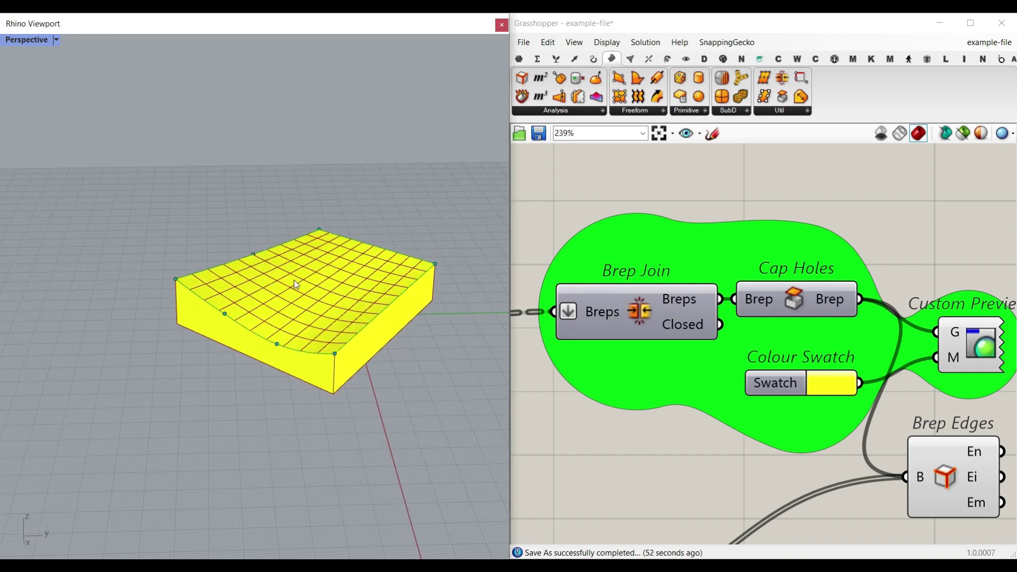
{"action": "right_click_drag", "start_coordinate": [295, 284], "coordinate": [347, 240]}
{"action": "scroll", "coordinate": [348, 241], "scroll_direction": "up", "scroll_amount": 3}
{"action": "right_click_drag", "start_coordinate": [857, 303], "coordinate": [830, 298]}
{"action": "right_click", "coordinate": [818, 293]}
{"action": "left_click", "coordinate": [838, 313]}
{"action": "left_click", "coordinate": [839, 437]}
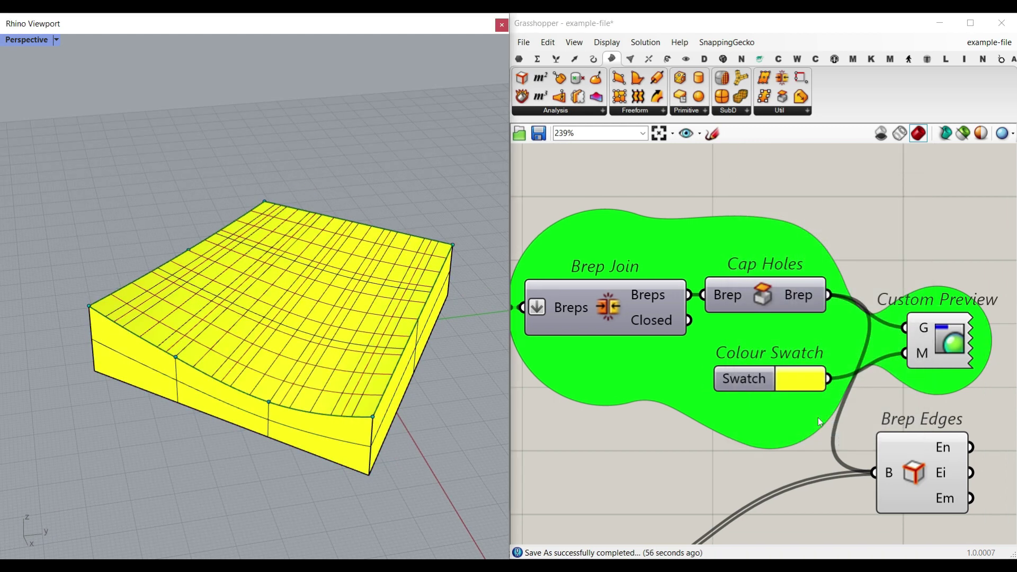
{"action": "scroll", "coordinate": [366, 265], "scroll_direction": "down", "scroll_amount": 5}
{"action": "left_click_drag", "start_coordinate": [349, 263], "coordinate": [199, 288]}
{"action": "left_click", "coordinate": [207, 226]}
{"action": "scroll", "coordinate": [185, 297], "scroll_direction": "up", "scroll_amount": 6}
{"action": "mouse_move", "coordinate": [186, 300]}
{"action": "right_mouse_down"}
{"action": "mouse_move", "coordinate": [209, 302]}
{"action": "mouse_move", "coordinate": [245, 277]}
{"action": "mouse_move", "coordinate": [174, 309]}
{"action": "mouse_move", "coordinate": [200, 308]}
{"action": "right_mouse_up"}
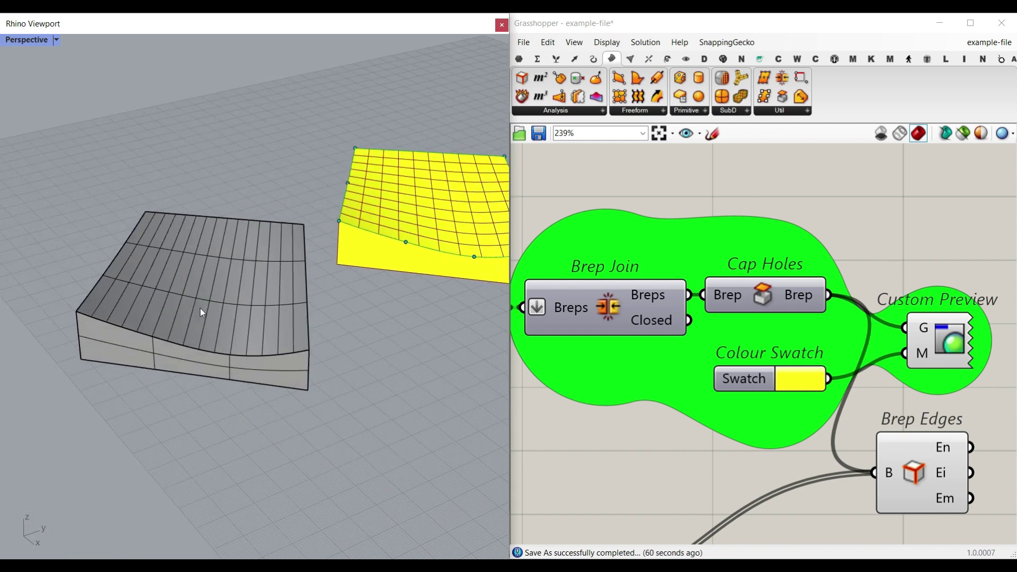
Undo the baked solid's move and its bake.
{"action": "key", "text": "ctrl+z"}
{"action": "left_click", "coordinate": [242, 285]}
{"action": "key", "text": "ctrl+z"}
Raise two more points of the top surface to reshape the solid's roof.
{"action": "right_click_drag", "start_coordinate": [349, 263], "coordinate": [290, 292], "text": "shift"}
{"action": "scroll", "coordinate": [290, 292], "scroll_direction": "up", "scroll_amount": 5}
{"action": "left_click_drag", "start_coordinate": [284, 289], "coordinate": [280, 268]}
{"action": "left_click_drag", "start_coordinate": [421, 333], "coordinate": [413, 254]}
{"action": "right_click_drag", "start_coordinate": [156, 266], "coordinate": [329, 285]}
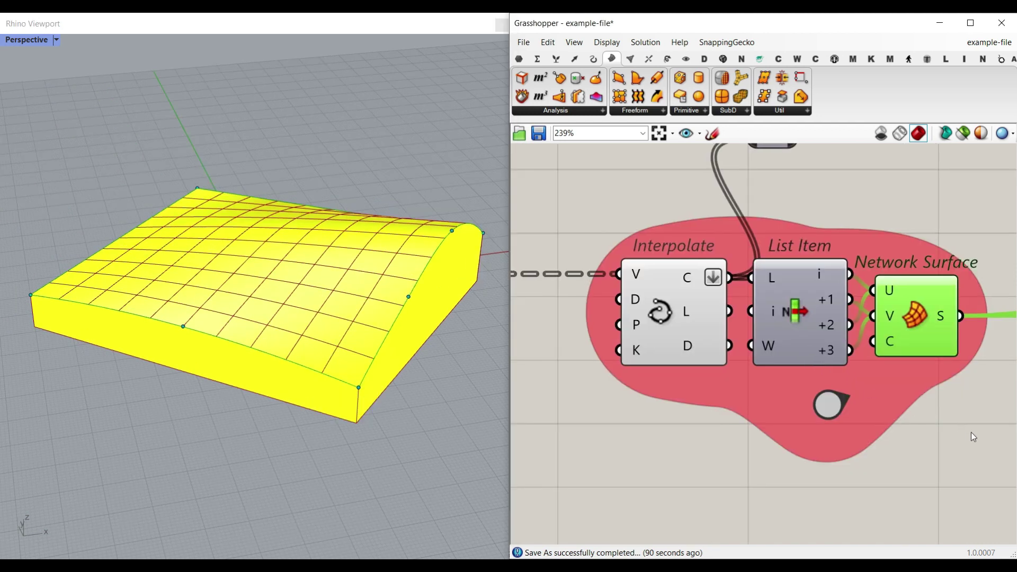
Disable the Interpolate, List Item and Network Surface components in the red group.
{"action": "left_click_drag", "start_coordinate": [968, 428], "coordinate": [619, 272]}
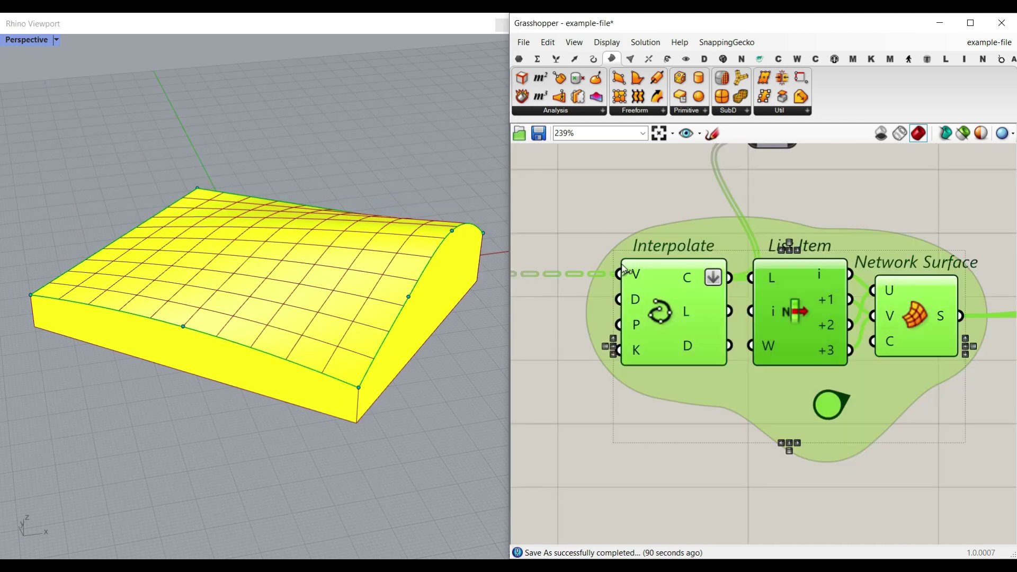
{"action": "right_click", "coordinate": [587, 200]}
{"action": "left_click", "coordinate": [606, 246]}
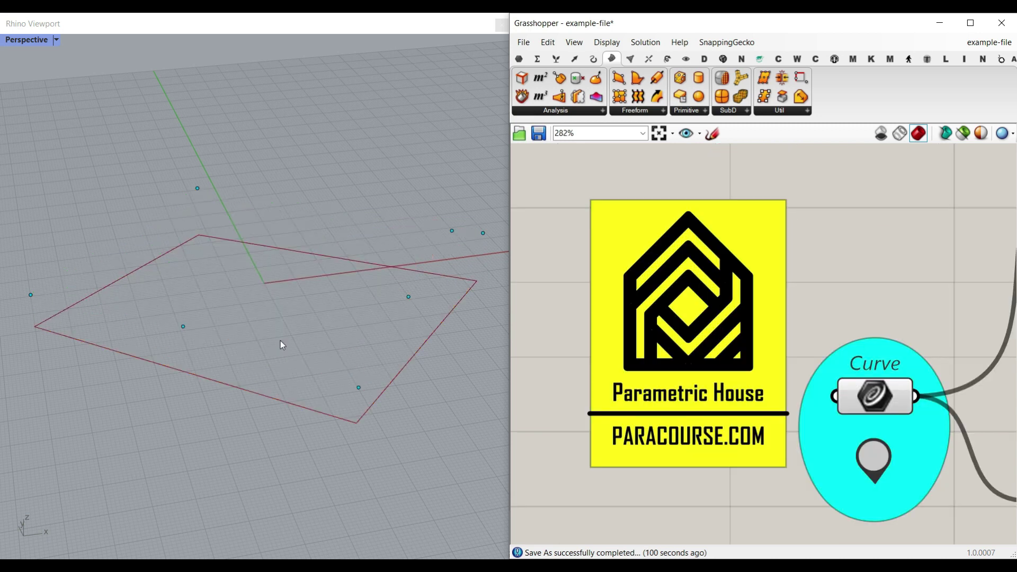
Draw a rectangle on the ground plane and assign it to the Curve parameter as its one curve.
{"action": "left_click", "coordinate": [163, 216]}
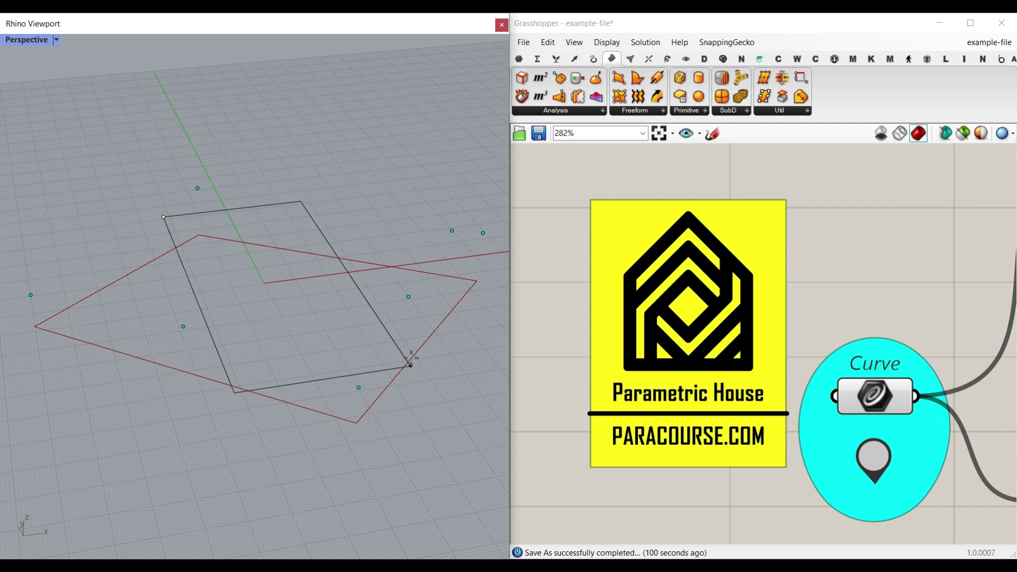
{"action": "left_click", "coordinate": [439, 338]}
{"action": "right_click", "coordinate": [855, 395]}
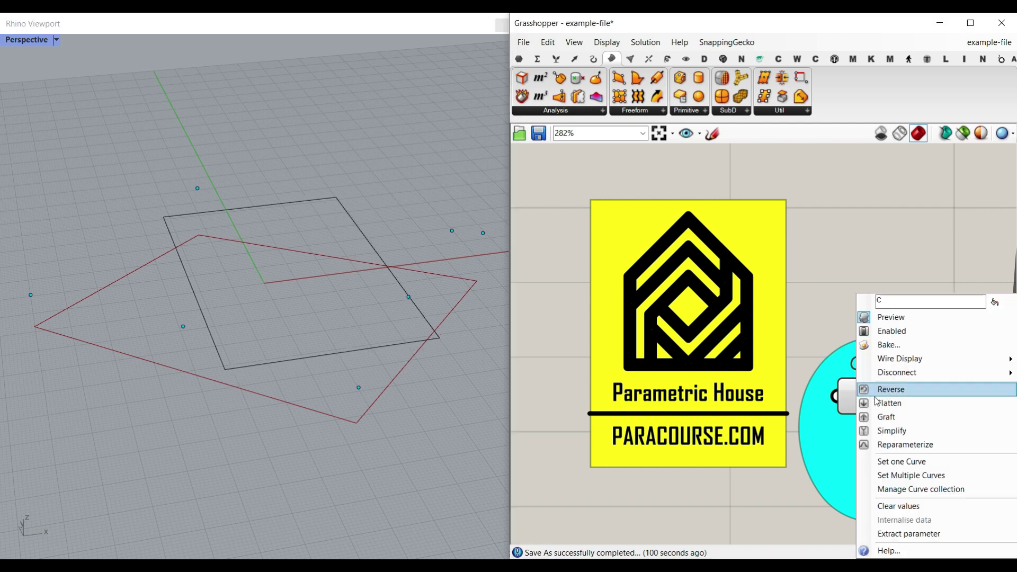
{"action": "left_click", "coordinate": [902, 461]}
{"action": "left_click", "coordinate": [390, 345]}
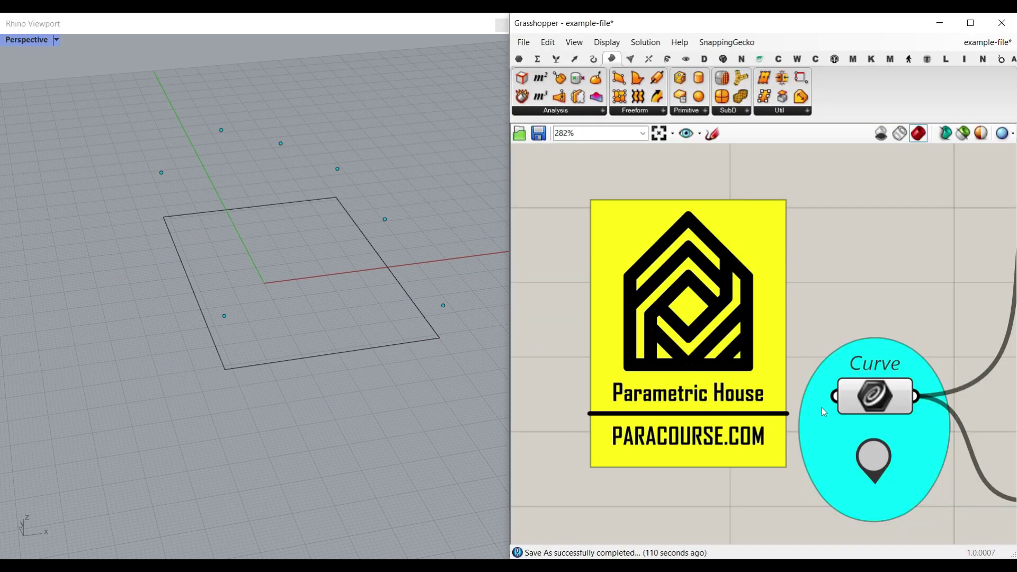
Internalise the rectangle in the Curve parameter and delete the original rectangle from the Rhino viewport.
{"action": "right_click", "coordinate": [867, 398]}
{"action": "left_click", "coordinate": [891, 524]}
{"action": "left_click", "coordinate": [411, 301]}
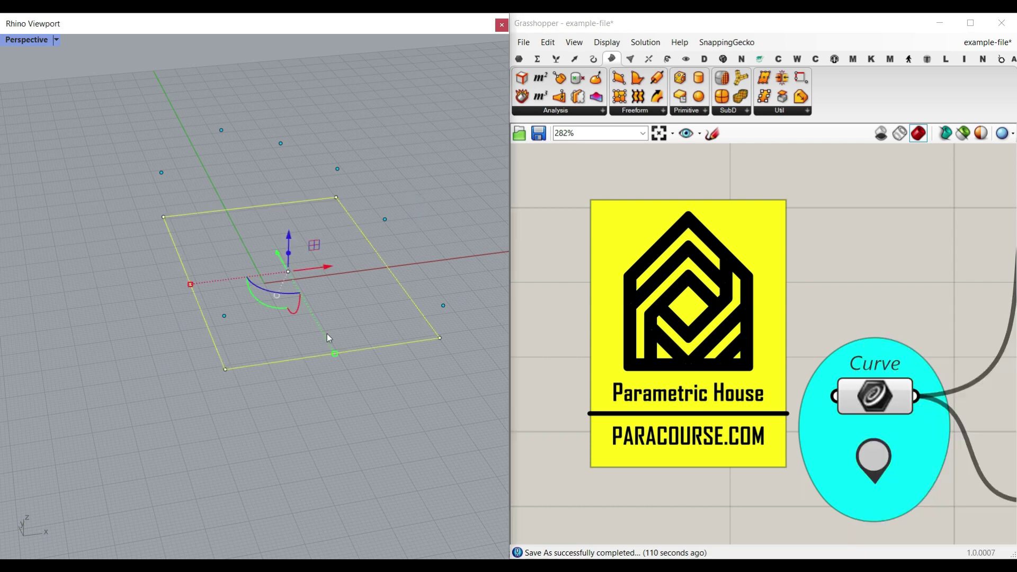
{"action": "key", "text": "Delete"}
Change the Gene Pool's division counts to give both side edges two intermediate points and the front edge one.
{"action": "right_click_drag", "start_coordinate": [325, 288], "coordinate": [301, 319], "text": "shift"}
{"action": "scroll", "coordinate": [305, 297], "scroll_direction": "up", "scroll_amount": 2}
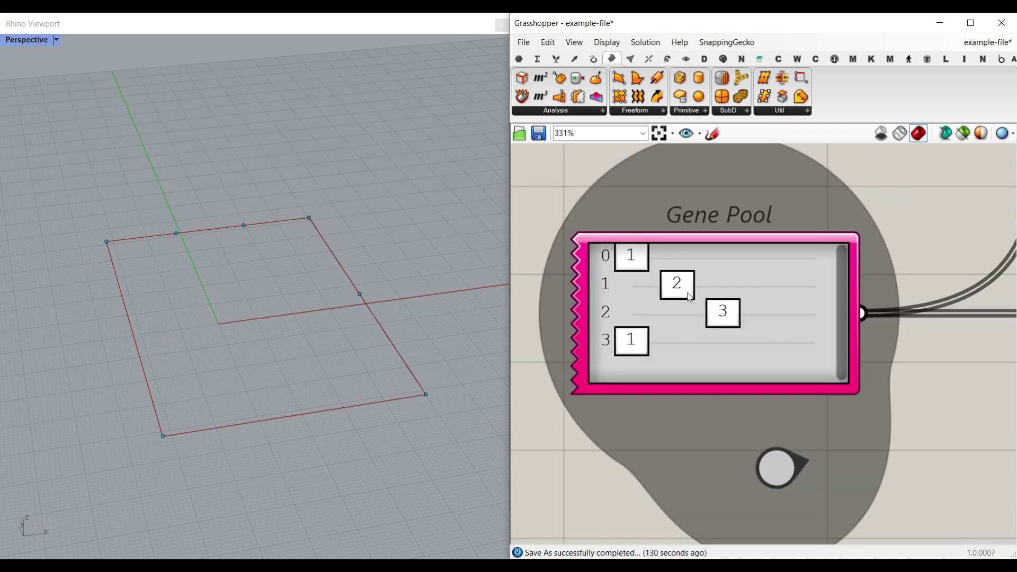
{"action": "left_click_drag", "start_coordinate": [636, 261], "coordinate": [636, 310]}
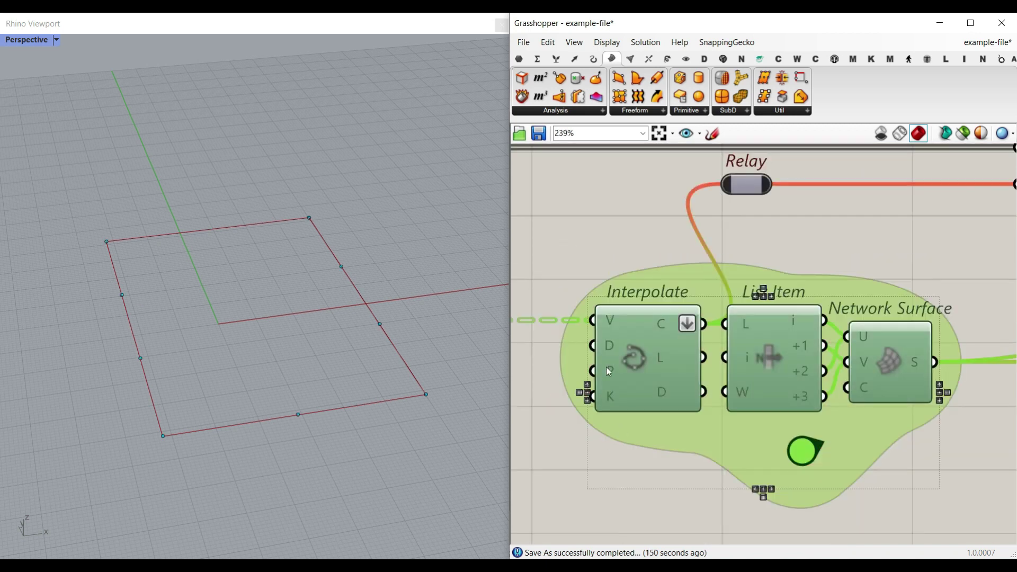
Enable the Interpolate, List Item and Network Surface components and raise the surface's edge points to form a curved solid.
{"action": "right_click", "coordinate": [593, 227]}
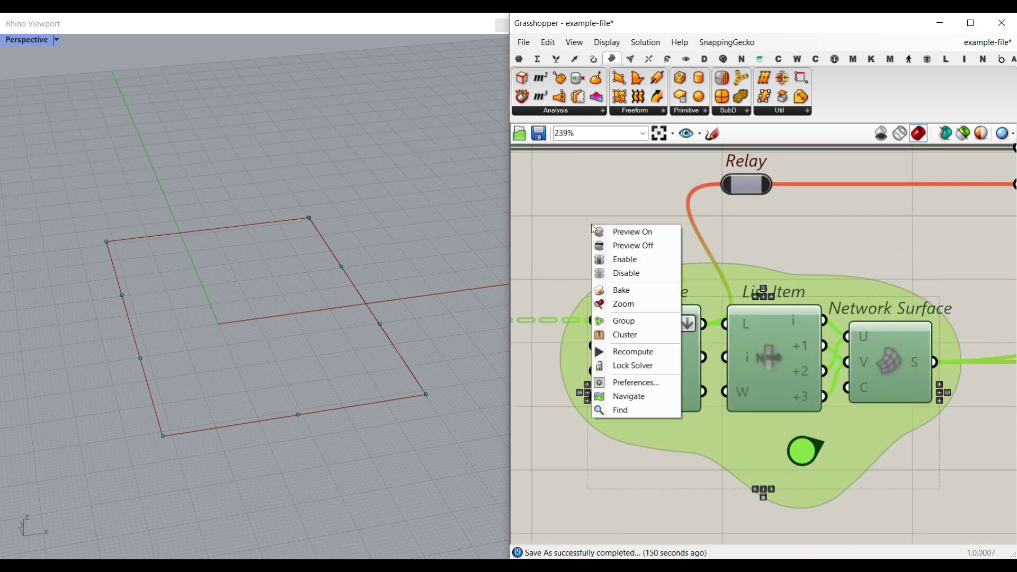
{"action": "left_click", "coordinate": [610, 259]}
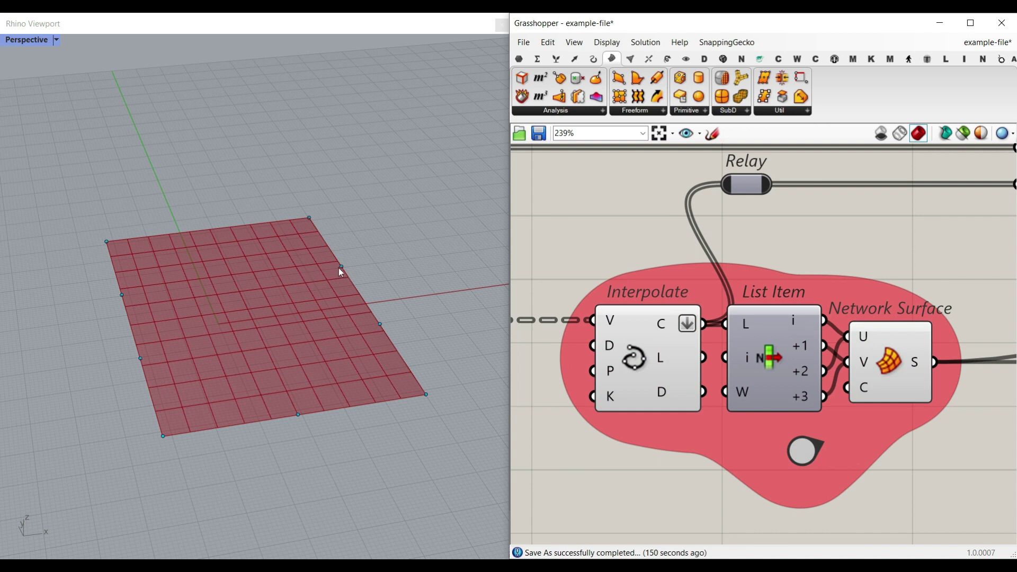
{"action": "left_click", "coordinate": [338, 268]}
{"action": "left_click_drag", "start_coordinate": [380, 325], "coordinate": [383, 275], "text": "ctrl"}
{"action": "left_click_drag", "start_coordinate": [140, 358], "coordinate": [135, 265], "text": "ctrl"}
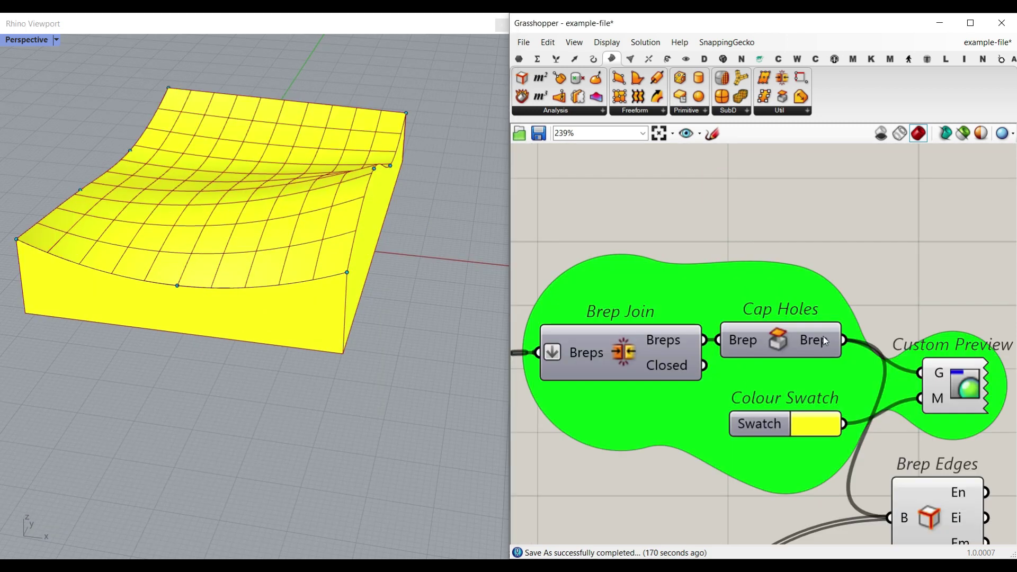
Bake the curved solid from the Cap Holes output and place the baked copy beside the yellow preview.
{"action": "right_click", "coordinate": [825, 340]}
{"action": "left_click", "coordinate": [853, 359]}
{"action": "left_click", "coordinate": [863, 478]}
{"action": "scroll", "coordinate": [427, 316], "scroll_direction": "down", "scroll_amount": 3}
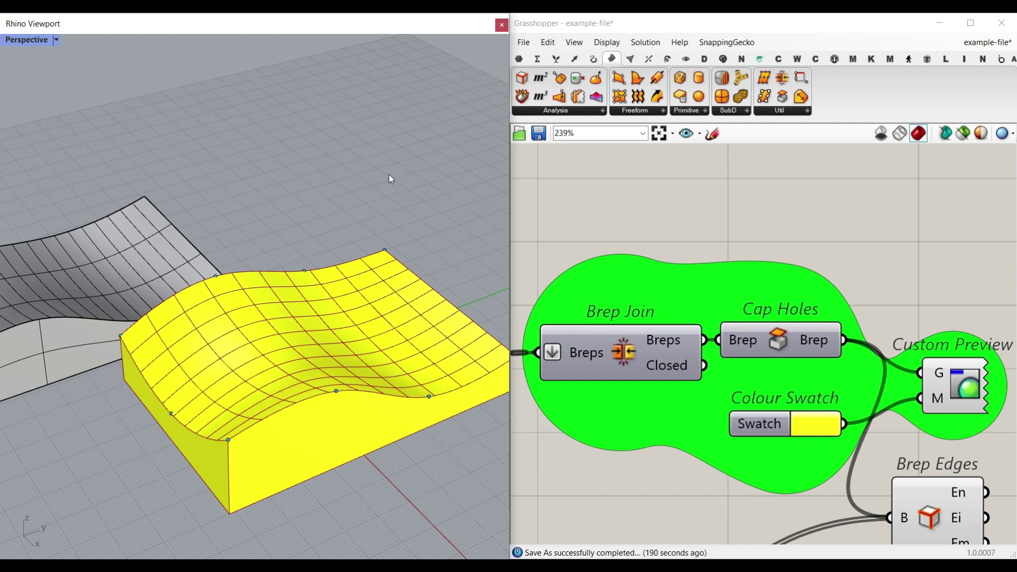
Raise three more edge points of the yellow preview to vary its roof from the baked copy.
{"action": "left_click_drag", "start_coordinate": [428, 397], "coordinate": [447, 364]}
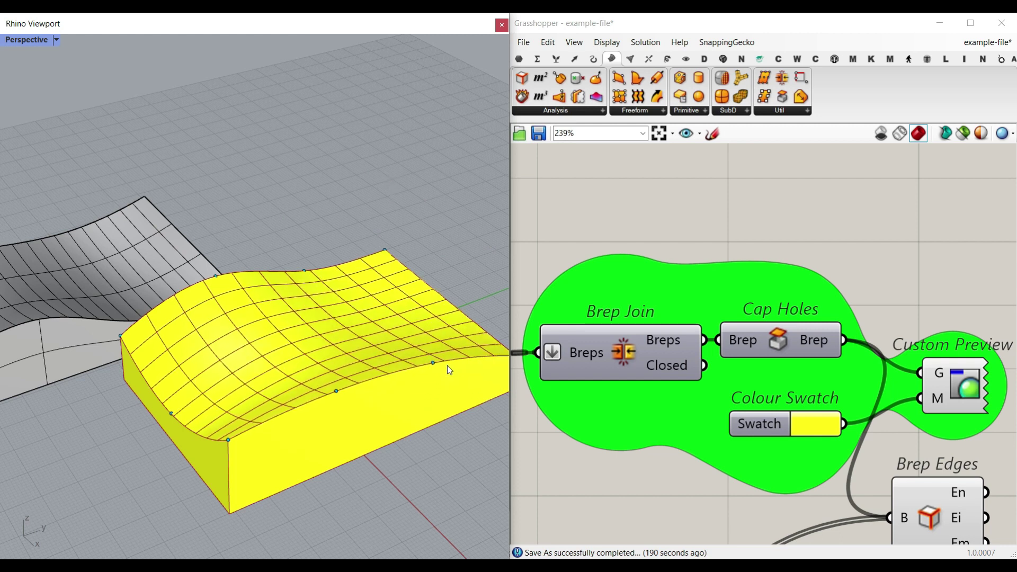
{"action": "left_click_drag", "start_coordinate": [396, 250], "coordinate": [387, 233]}
{"action": "left_click_drag", "start_coordinate": [304, 272], "coordinate": [313, 237]}
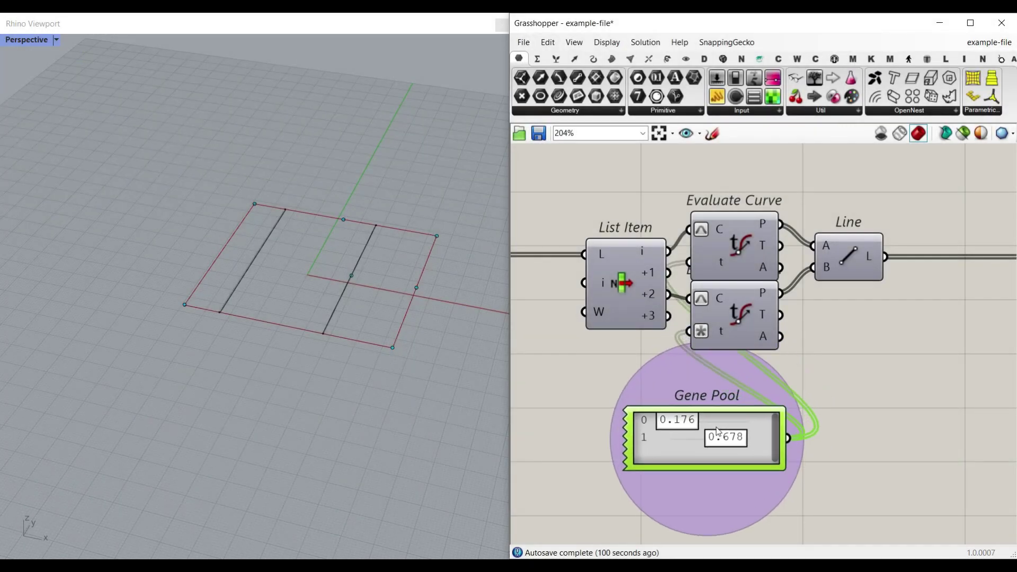
Move the List Item component away from the Evaluate Curve pair and shift the upper Evaluate Curve up.
{"action": "left_click", "coordinate": [840, 374]}
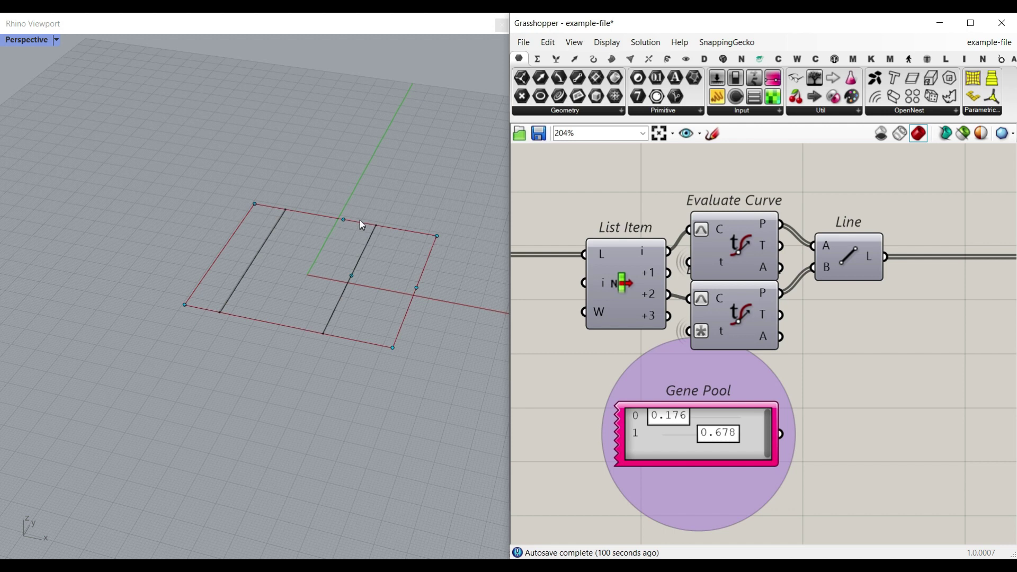
{"action": "left_click_drag", "start_coordinate": [646, 267], "coordinate": [604, 270]}
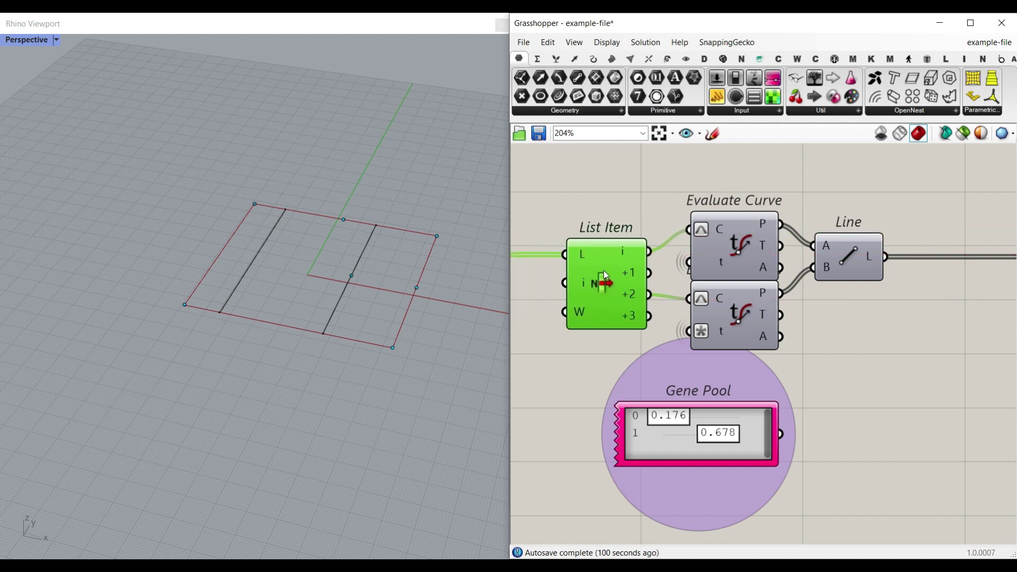
{"action": "left_click_drag", "start_coordinate": [739, 247], "coordinate": [737, 237]}
Adjust the Gene Pool parameters feeding Evaluate Curve to shift both cross lines, with the second parameter at 0.661.
{"action": "left_click", "coordinate": [743, 334]}
{"action": "left_click_drag", "start_coordinate": [671, 415], "coordinate": [712, 451]}
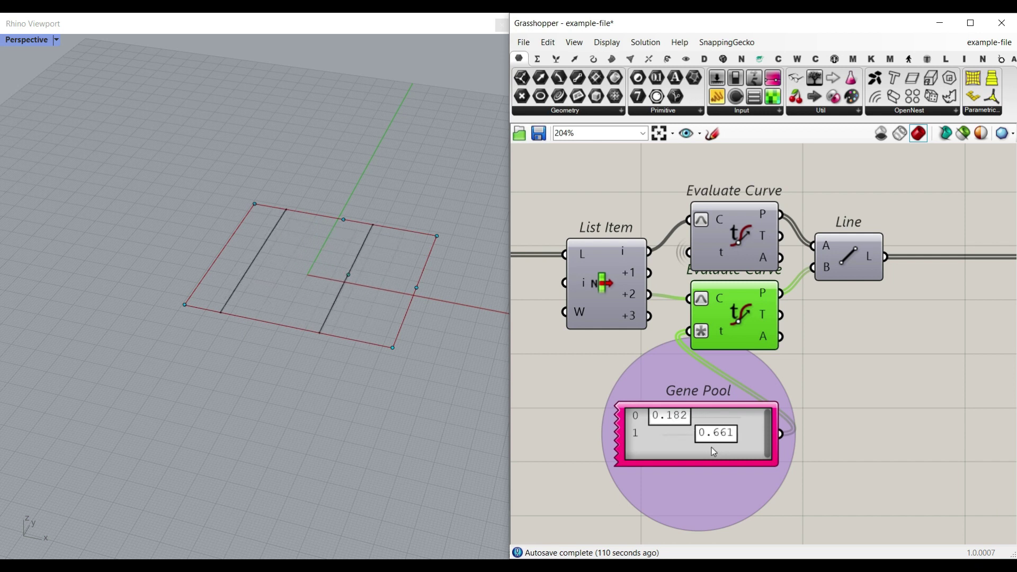
{"action": "mouse_move", "coordinate": [672, 422]}
{"action": "left_mouse_down"}
{"action": "mouse_move", "coordinate": [662, 421]}
{"action": "mouse_move", "coordinate": [674, 424]}
{"action": "left_mouse_up"}
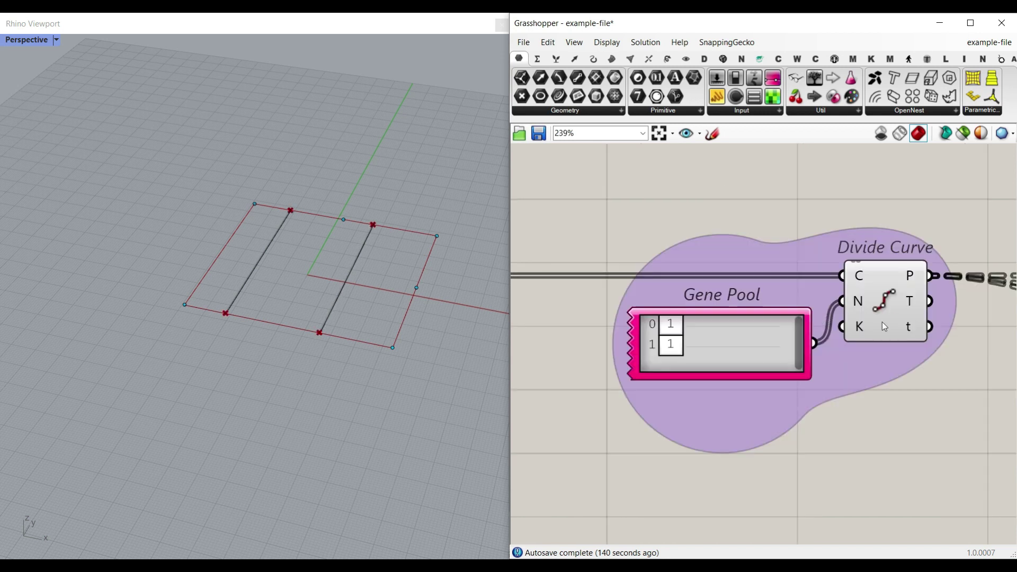
Set the Divide Curve Gene Pool to 3 and 2 divisions and hide the Divide Curve preview.
{"action": "left_click", "coordinate": [883, 295]}
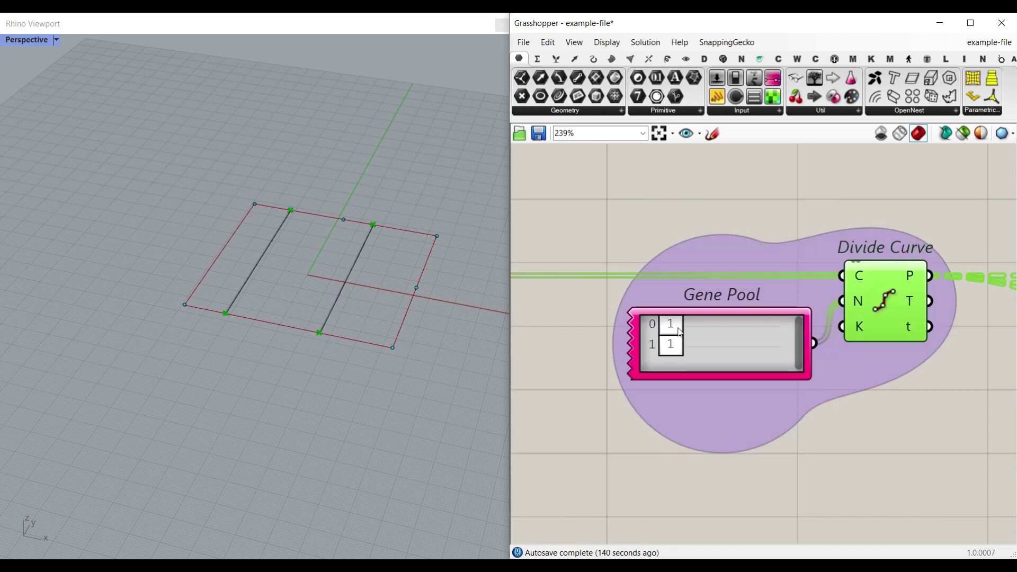
{"action": "left_click_drag", "start_coordinate": [680, 332], "coordinate": [739, 333]}
{"action": "left_click_drag", "start_coordinate": [670, 351], "coordinate": [721, 358]}
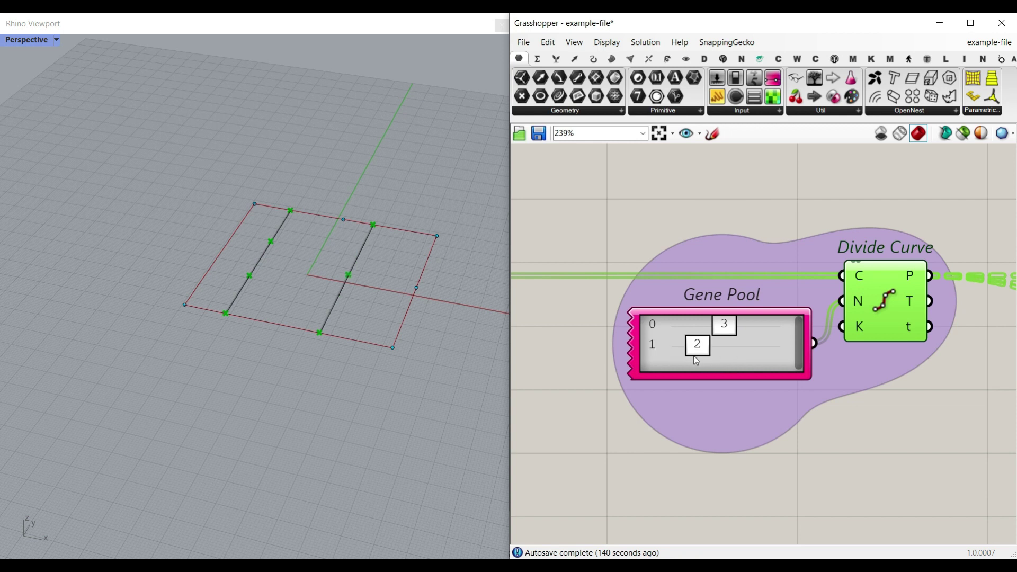
{"action": "right_click", "coordinate": [882, 297]}
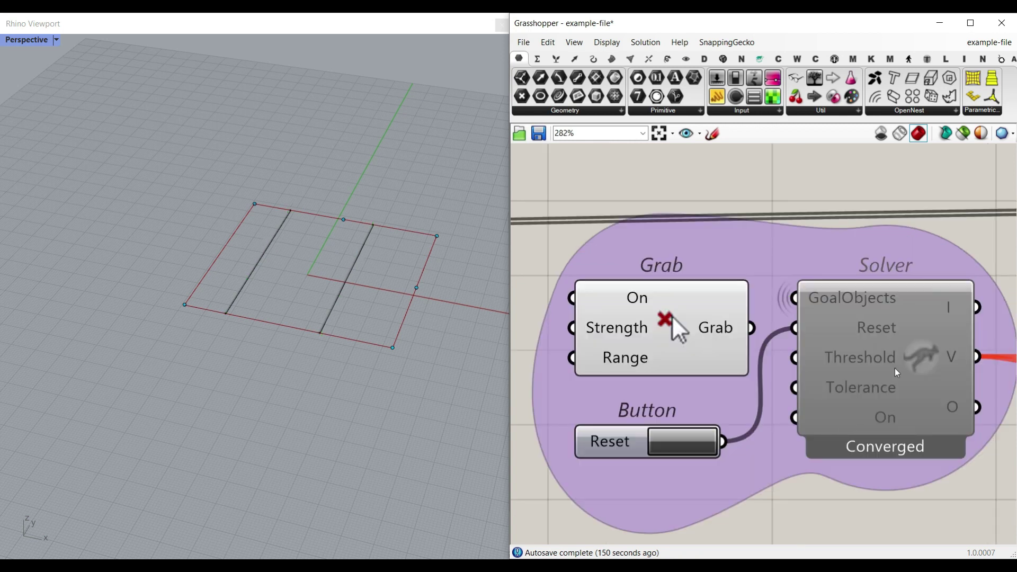
Enable the Kangaroo Solver and reset it to load the new division points.
{"action": "right_click", "coordinate": [917, 351]}
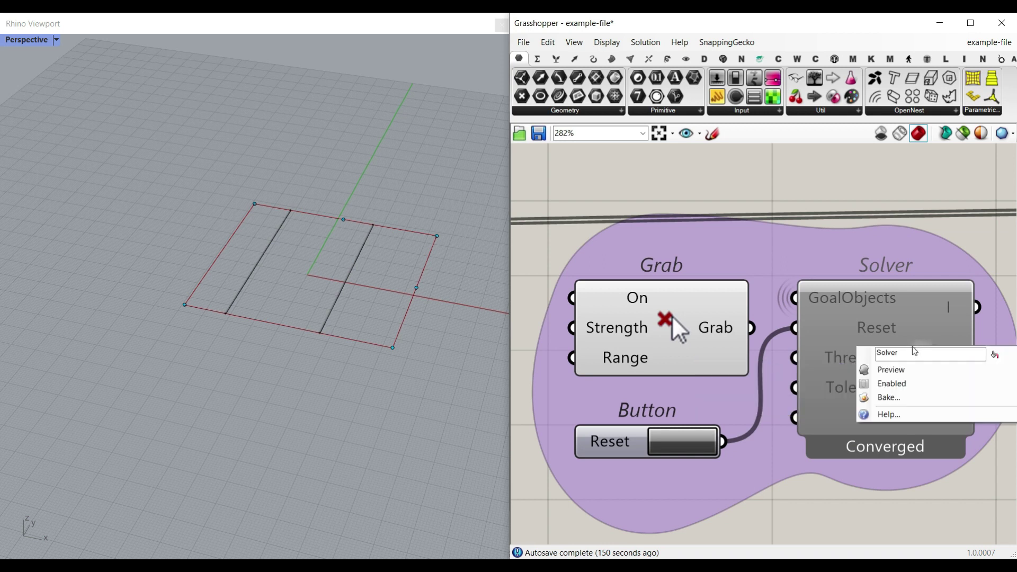
{"action": "left_click", "coordinate": [892, 384]}
{"action": "left_click", "coordinate": [682, 442]}
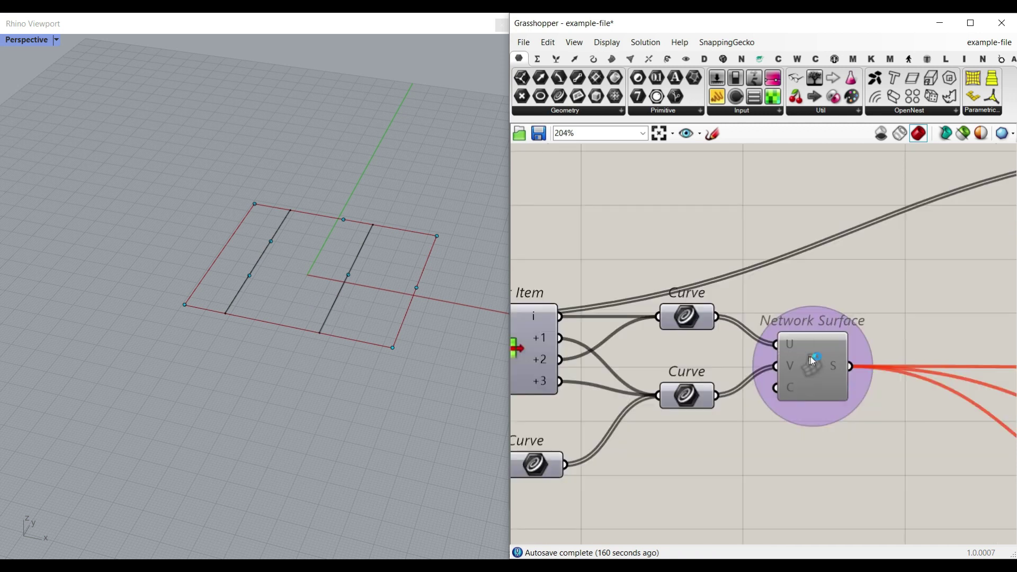
Enable the Network Surface component and turn on its preview.
{"action": "right_click", "coordinate": [813, 360]}
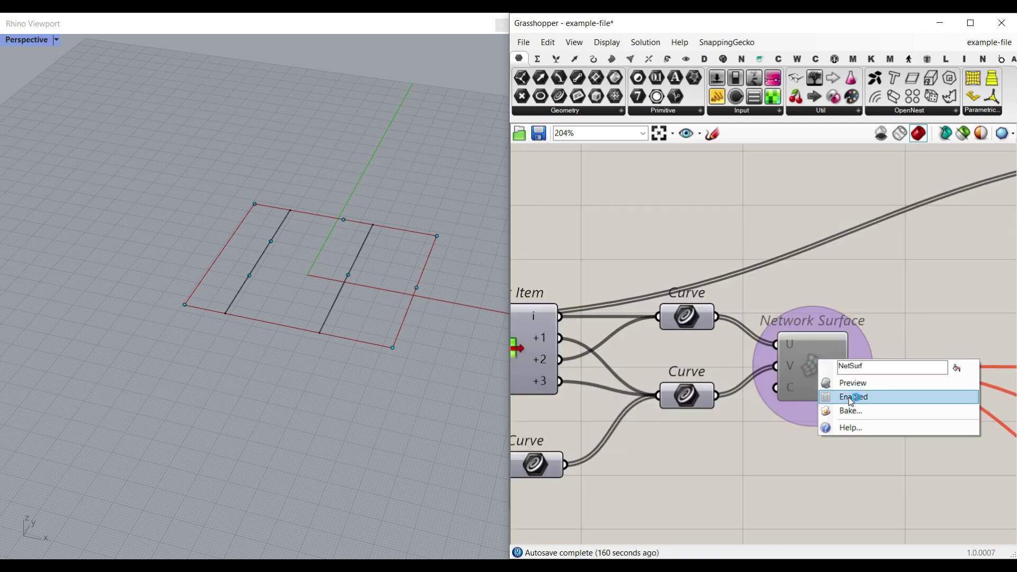
{"action": "left_click", "coordinate": [852, 400]}
{"action": "right_click", "coordinate": [814, 355]}
{"action": "left_click", "coordinate": [820, 381]}
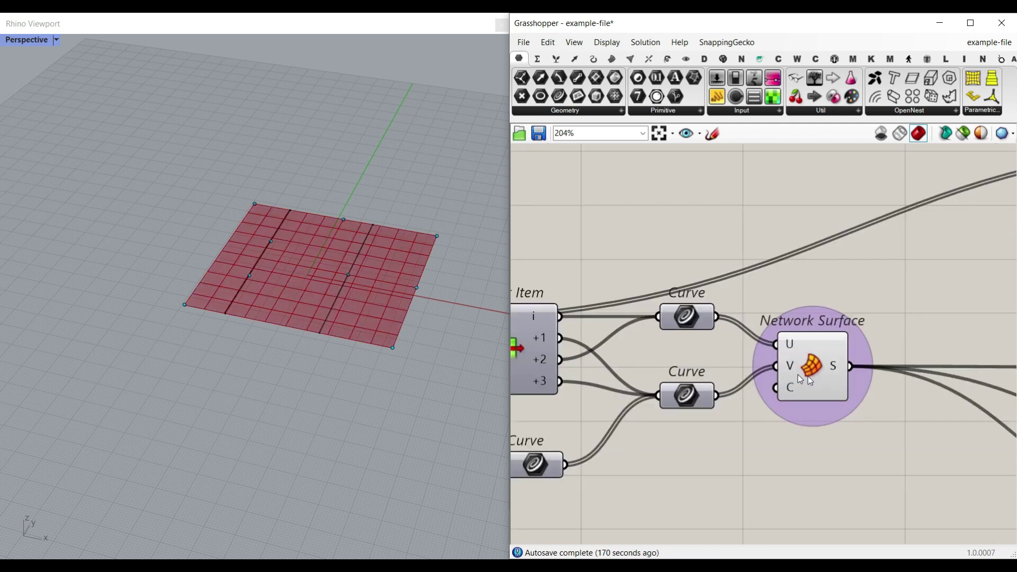
Raise the corner, edge and interior grab points of the network surface to shape a solid with a raised roof.
{"action": "right_click_drag", "start_coordinate": [322, 319], "coordinate": [263, 297]}
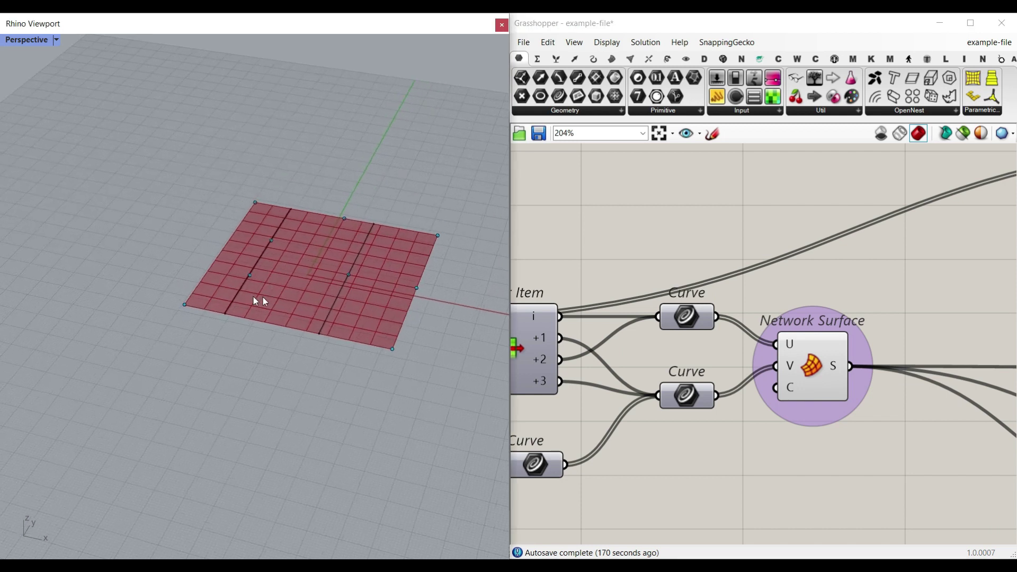
{"action": "left_click_drag", "start_coordinate": [185, 307], "coordinate": [255, 186]}
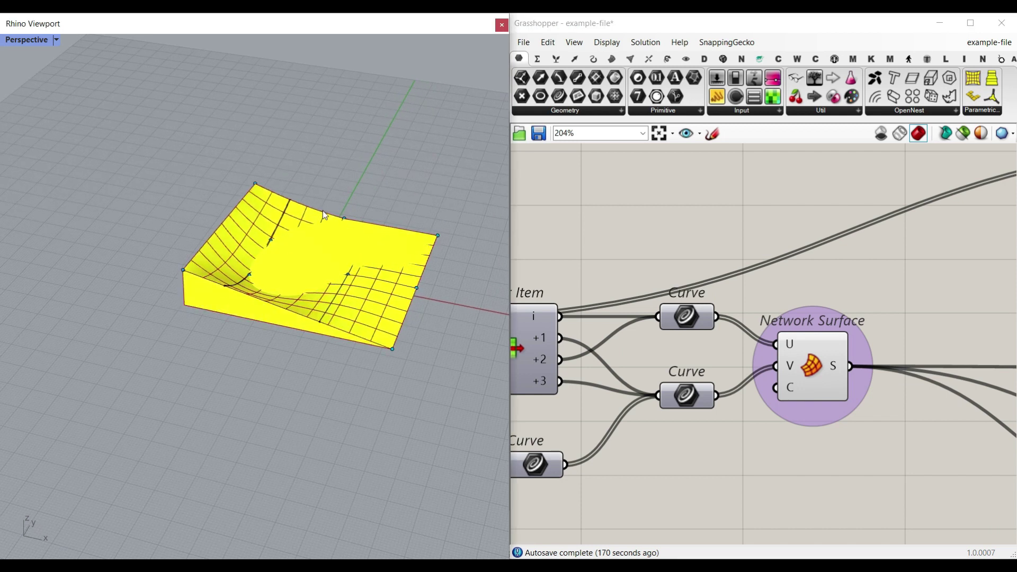
{"action": "left_click_drag", "start_coordinate": [341, 215], "coordinate": [345, 204]}
{"action": "left_click_drag", "start_coordinate": [271, 240], "coordinate": [272, 219]}
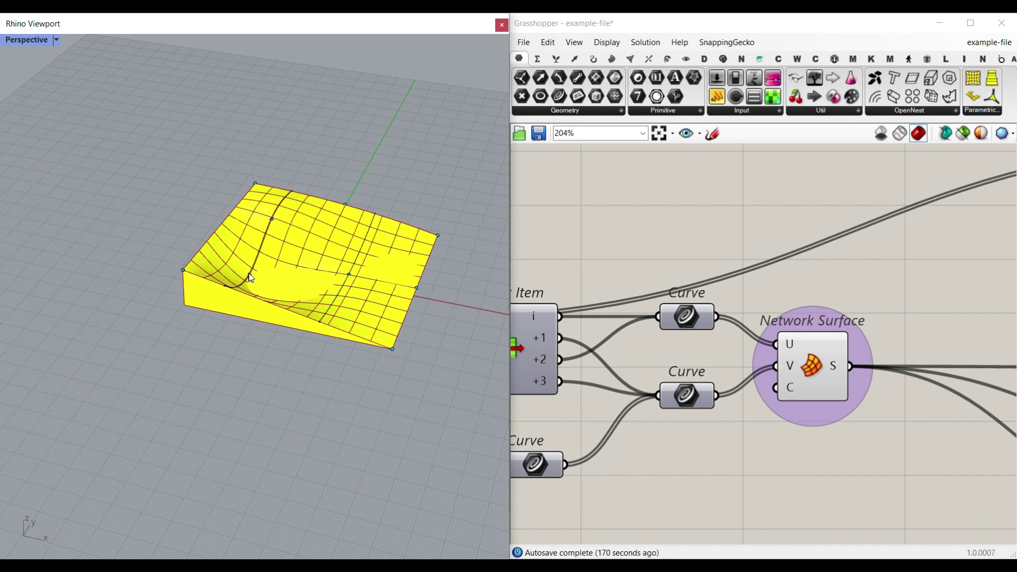
{"action": "left_click_drag", "start_coordinate": [250, 274], "coordinate": [249, 248]}
{"action": "left_click_drag", "start_coordinate": [351, 273], "coordinate": [351, 244]}
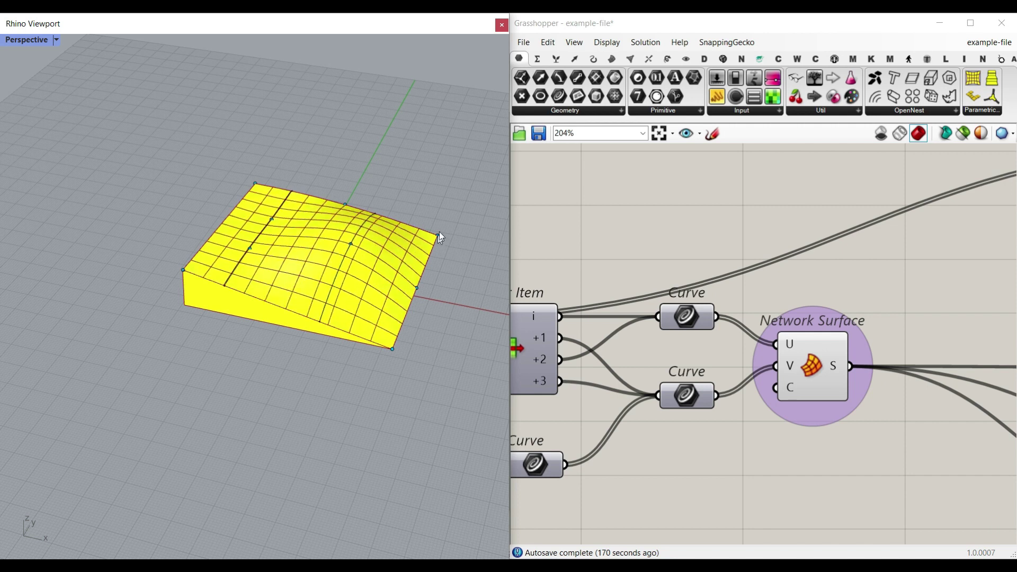
{"action": "left_click_drag", "start_coordinate": [421, 280], "coordinate": [411, 268]}
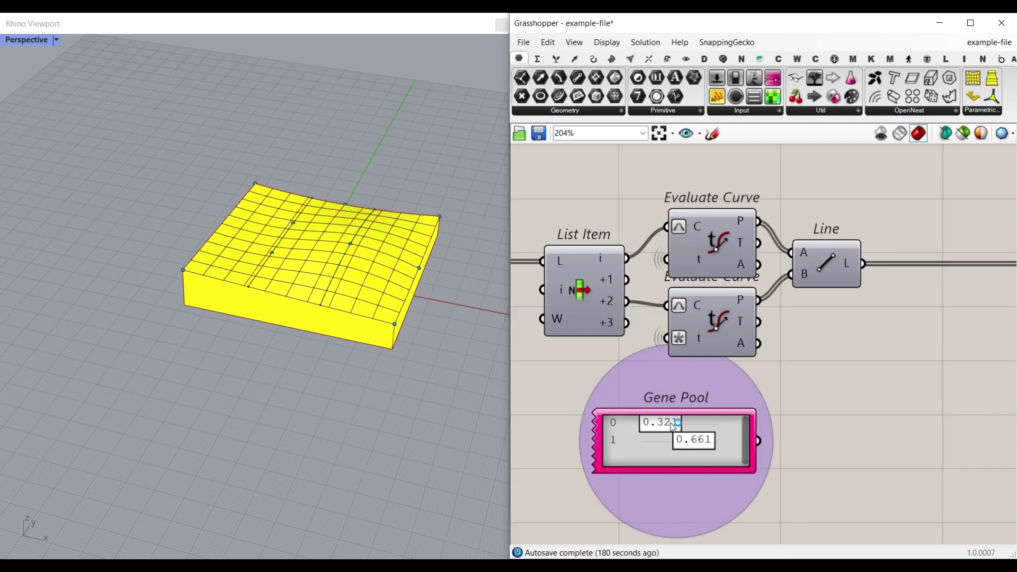
Set the cross-line parameters to 0.257 and 0.673, lower the interior points and front-left corner, and raise the back-left corner.
{"action": "left_click_drag", "start_coordinate": [673, 427], "coordinate": [692, 447]}
{"action": "left_click_drag", "start_coordinate": [361, 243], "coordinate": [360, 256]}
{"action": "left_click_drag", "start_coordinate": [255, 252], "coordinate": [256, 271]}
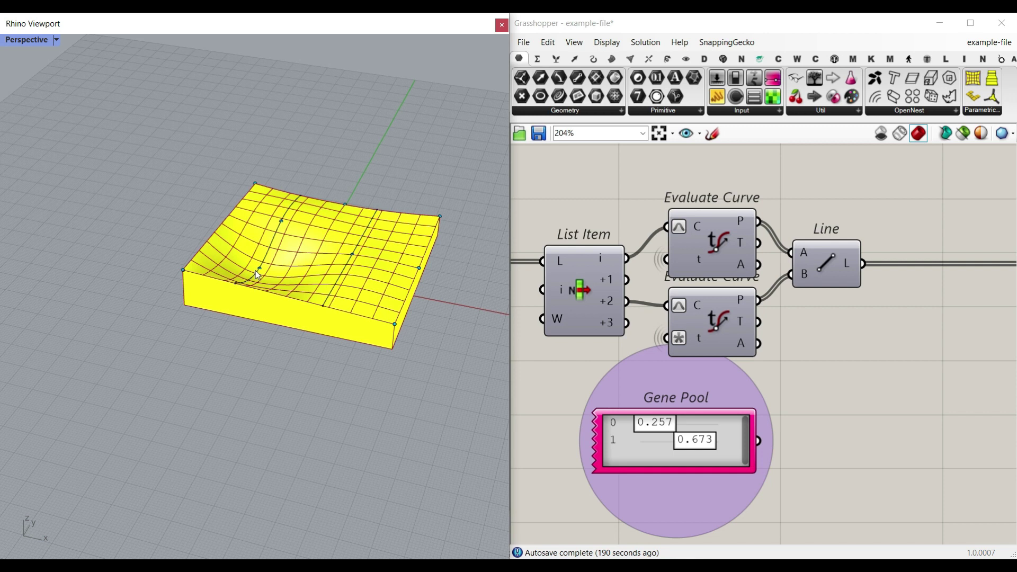
{"action": "left_click_drag", "start_coordinate": [183, 270], "coordinate": [184, 293]}
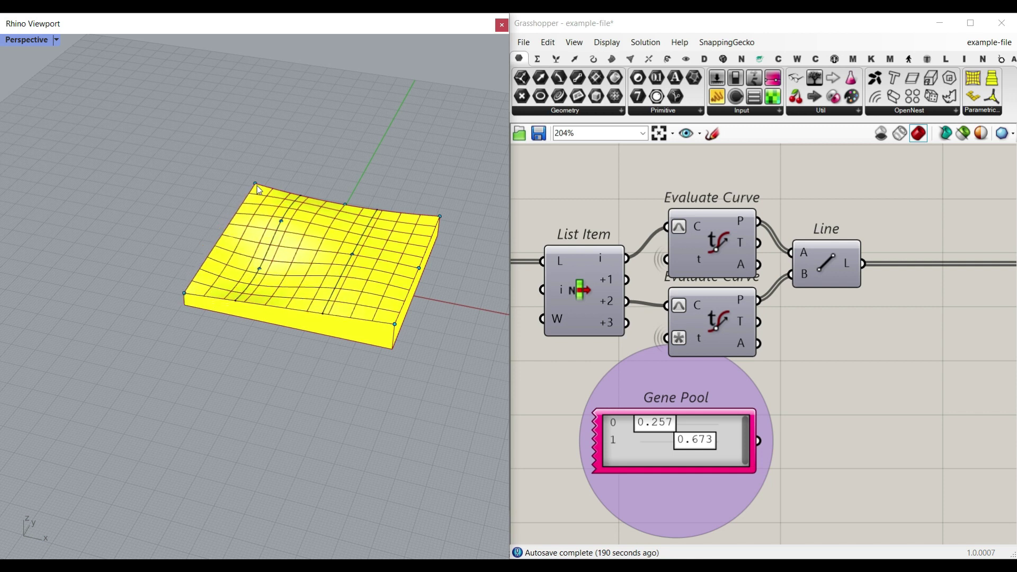
{"action": "left_click_drag", "start_coordinate": [257, 187], "coordinate": [268, 161]}
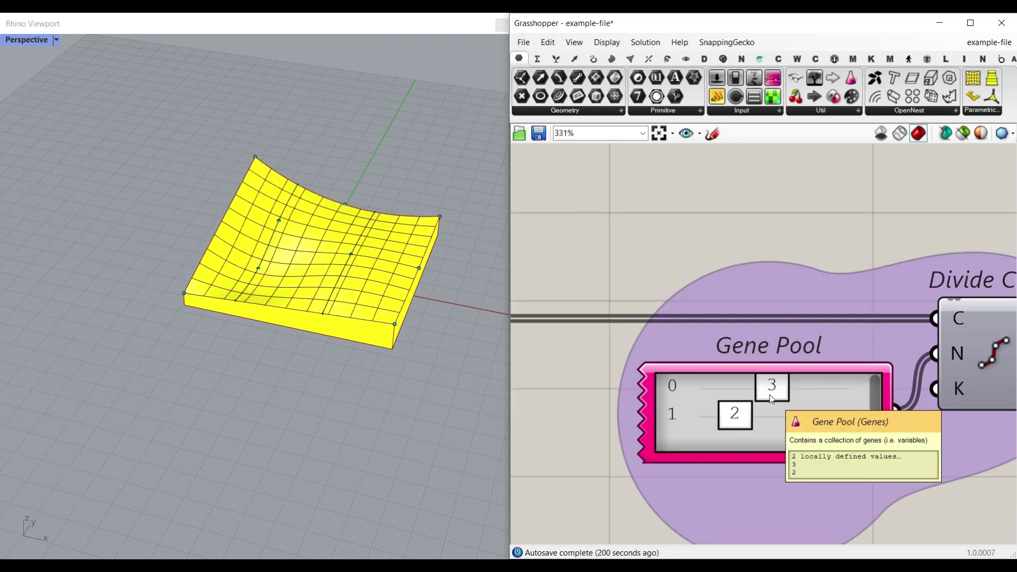
Set both Divide Curve Gene Pool values to 1 and reset the Solver to remove the interior points.
{"action": "left_click_drag", "start_coordinate": [763, 392], "coordinate": [695, 391]}
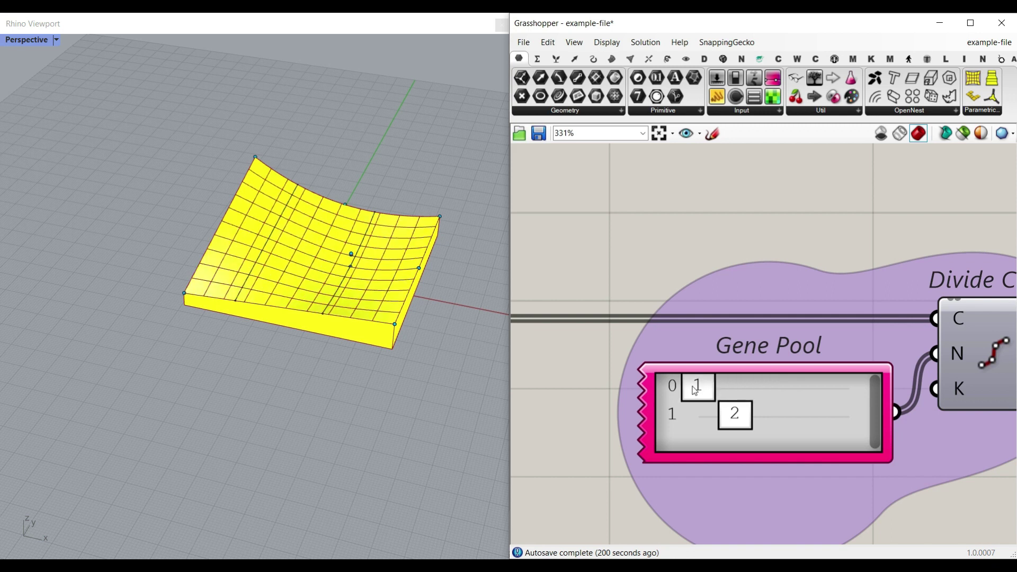
{"action": "left_click_drag", "start_coordinate": [736, 418], "coordinate": [694, 421]}
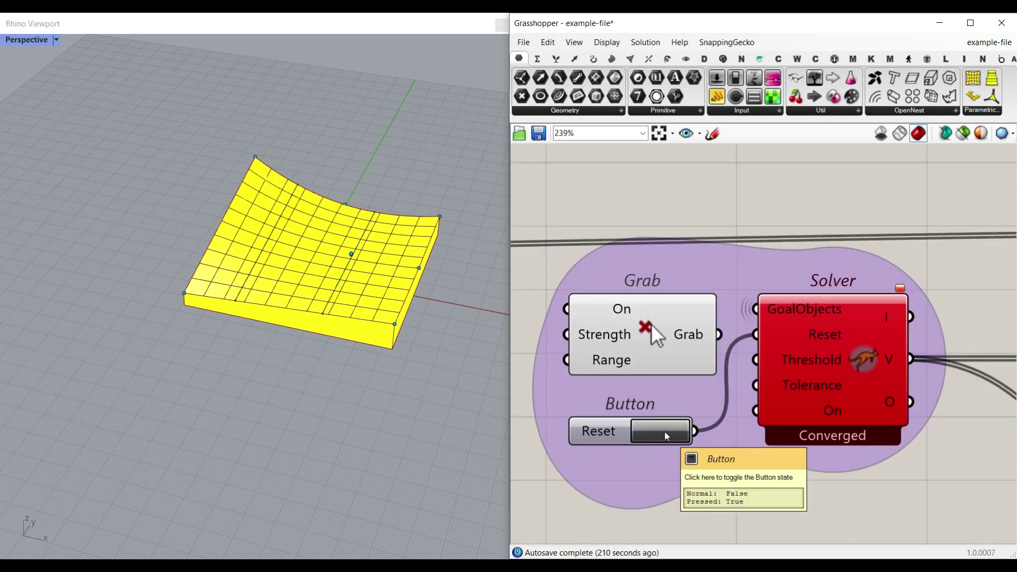
{"action": "left_click", "coordinate": [667, 436]}
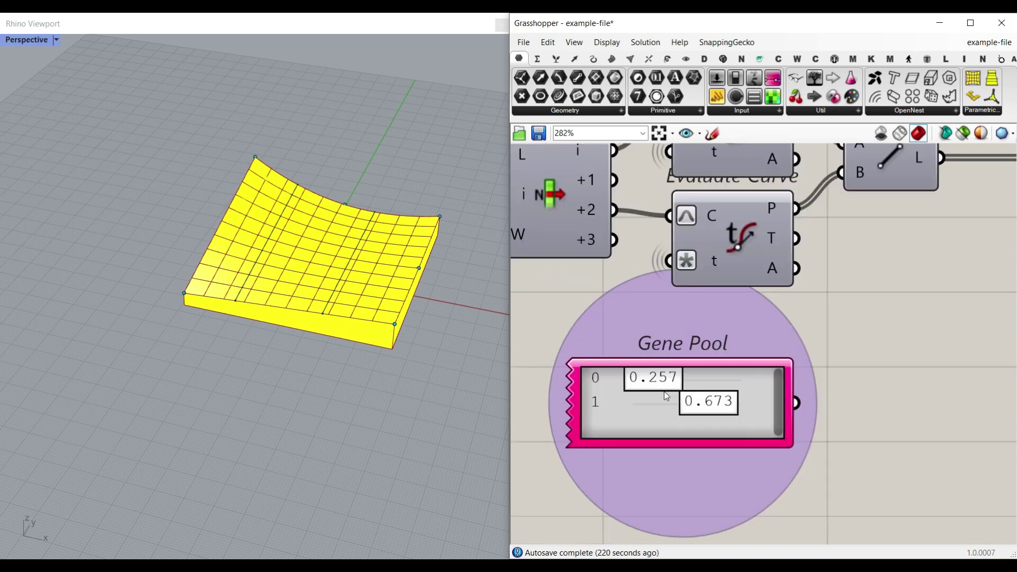
Raise the rear edge point and front corners into an arched roof, and spread the two cross-line parameters apart.
{"action": "mouse_move", "coordinate": [656, 382]}
{"action": "left_mouse_down"}
{"action": "mouse_move", "coordinate": [674, 383]}
{"action": "mouse_move", "coordinate": [657, 381]}
{"action": "left_mouse_up"}
{"action": "left_click_drag", "start_coordinate": [709, 402], "coordinate": [716, 403]}
{"action": "left_click_drag", "start_coordinate": [345, 205], "coordinate": [347, 173]}
{"action": "left_click_drag", "start_coordinate": [395, 323], "coordinate": [397, 300]}
{"action": "mouse_move", "coordinate": [630, 373]}
{"action": "left_mouse_down"}
{"action": "mouse_move", "coordinate": [656, 378]}
{"action": "mouse_move", "coordinate": [592, 379]}
{"action": "mouse_move", "coordinate": [621, 377]}
{"action": "left_mouse_up"}
{"action": "mouse_move", "coordinate": [717, 405]}
{"action": "left_mouse_down"}
{"action": "mouse_move", "coordinate": [677, 414]}
{"action": "mouse_move", "coordinate": [722, 414]}
{"action": "left_mouse_up"}
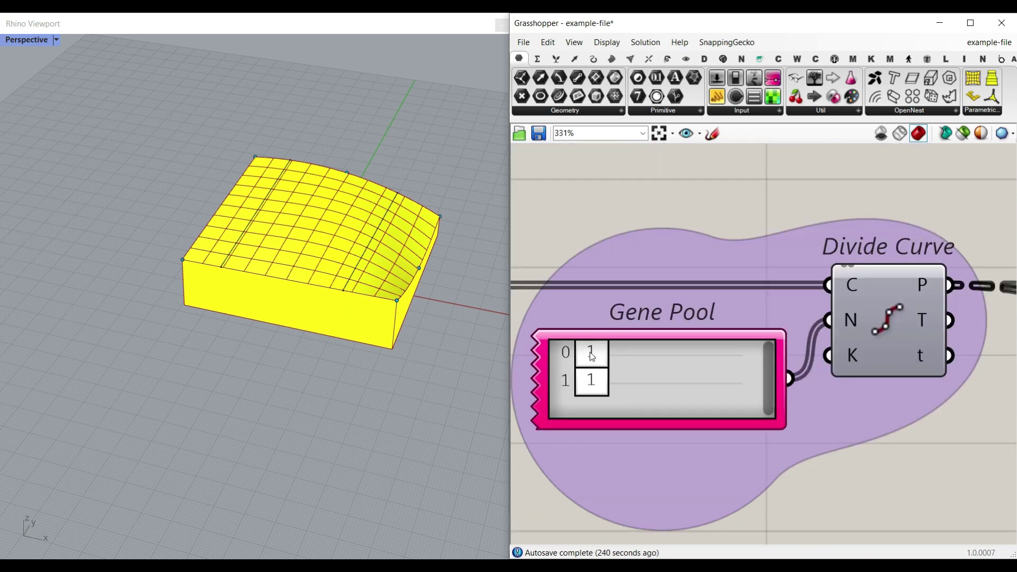
Increase both Divide Curve Gene Pool values to place one interior point on the first cross-line and two on the second.
{"action": "left_click_drag", "start_coordinate": [587, 352], "coordinate": [628, 353]}
{"action": "left_click_drag", "start_coordinate": [593, 390], "coordinate": [663, 392]}
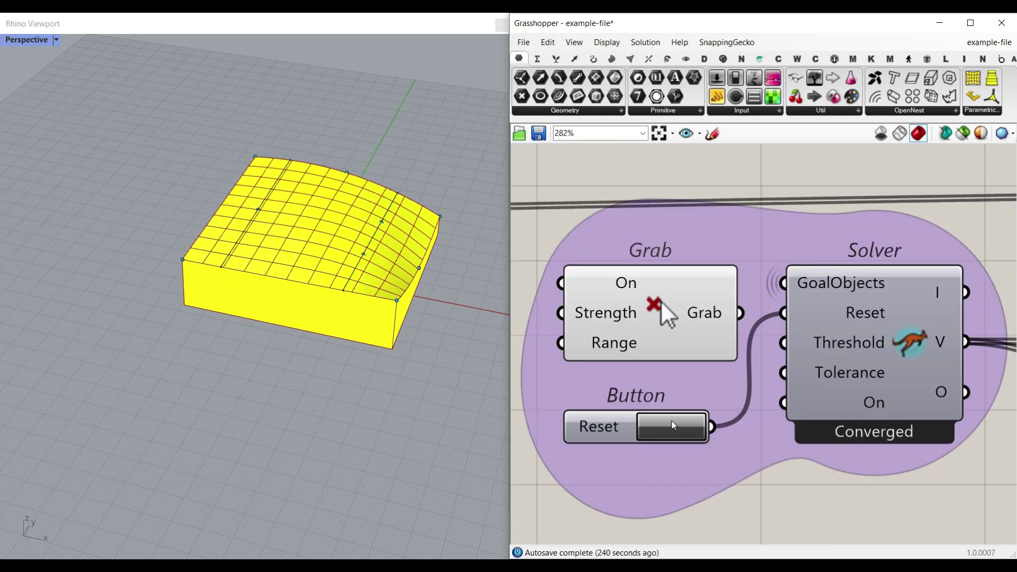
Raise the two interior points of the second cross-line into a bulge, and lower the front-right corner with its adjacent edge point.
{"action": "mouse_move", "coordinate": [267, 214]}
{"action": "left_mouse_down"}
{"action": "mouse_move", "coordinate": [261, 249]}
{"action": "mouse_move", "coordinate": [259, 215]}
{"action": "left_mouse_up"}
{"action": "left_click_drag", "start_coordinate": [381, 221], "coordinate": [383, 205]}
{"action": "left_click_drag", "start_coordinate": [366, 261], "coordinate": [347, 233]}
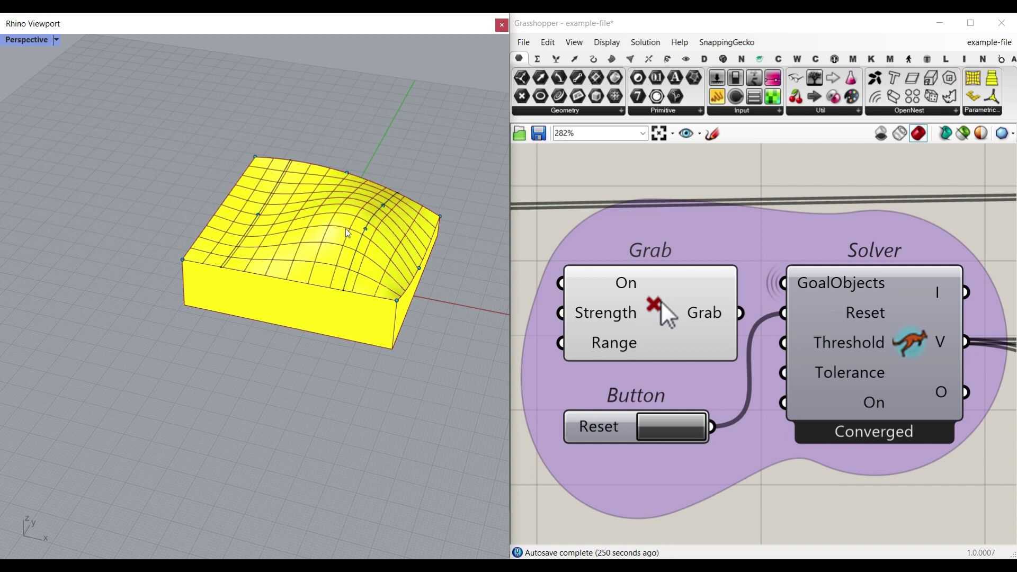
{"action": "left_click_drag", "start_coordinate": [392, 300], "coordinate": [394, 327]}
{"action": "left_click_drag", "start_coordinate": [419, 268], "coordinate": [419, 272]}
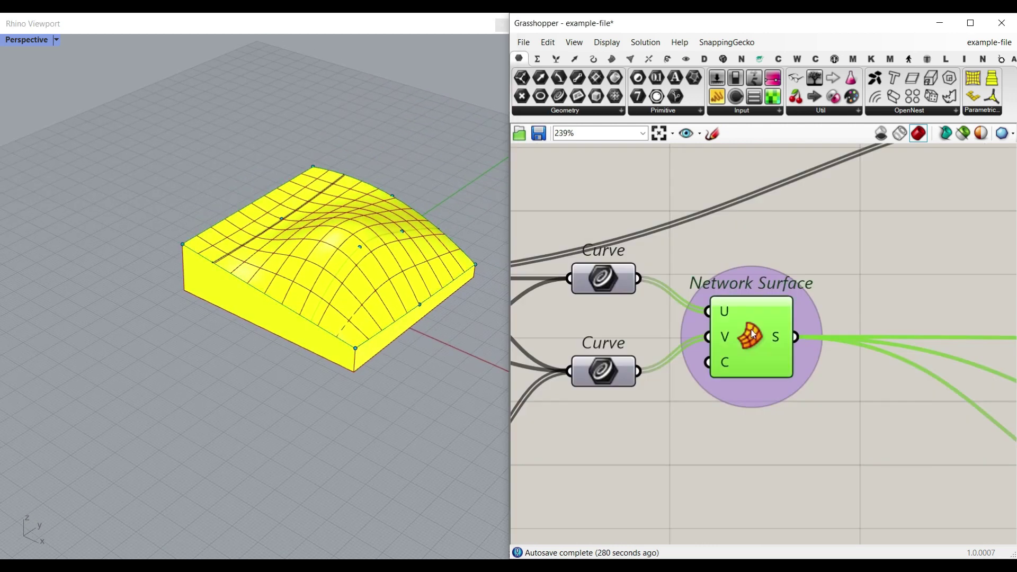
Bake the Network Surface output and move the baked surface away from the preview.
{"action": "mouse_move", "coordinate": [753, 333]}
{"action": "left_mouse_down"}
{"action": "mouse_move", "coordinate": [768, 340]}
{"action": "mouse_move", "coordinate": [747, 331]}
{"action": "left_mouse_up"}
{"action": "right_click", "coordinate": [770, 340]}
{"action": "left_click", "coordinate": [770, 340]}
{"action": "right_click", "coordinate": [770, 341]}
{"action": "left_click", "coordinate": [799, 354]}
{"action": "left_click", "coordinate": [794, 474]}
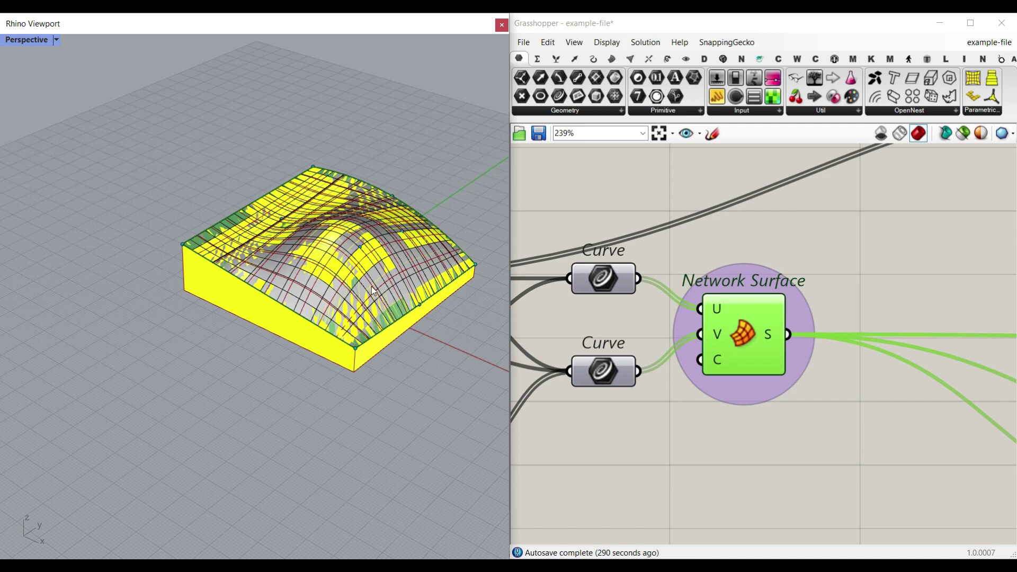
{"action": "left_click_drag", "start_coordinate": [374, 290], "coordinate": [284, 382]}
{"action": "key", "text": "Escape"}
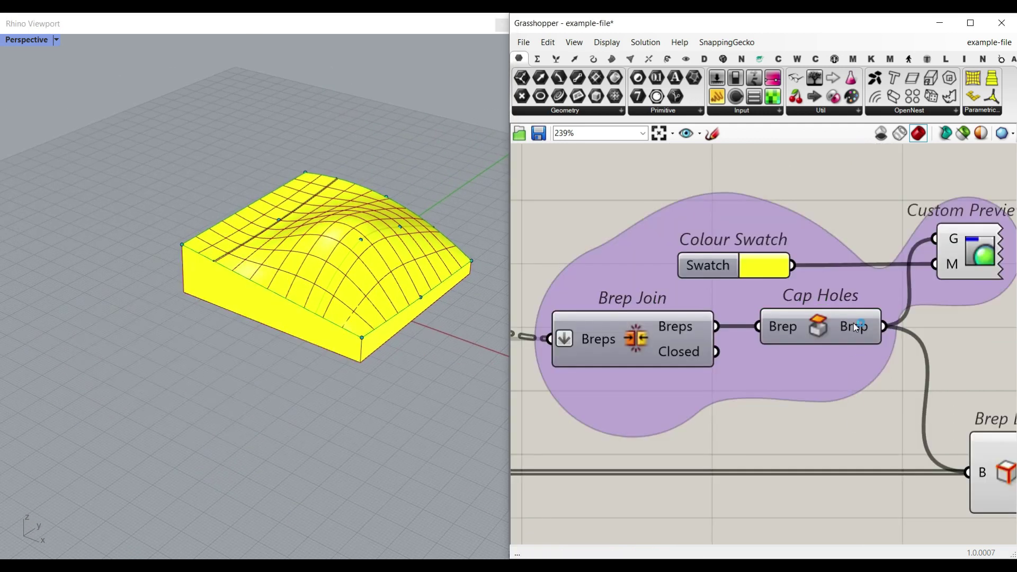
Bake the Cap Holes solid, move it beside the preview and inspect its shape.
{"action": "right_click", "coordinate": [856, 328]}
{"action": "left_click", "coordinate": [868, 345]}
{"action": "left_click", "coordinate": [884, 465]}
{"action": "scroll", "coordinate": [399, 331], "scroll_direction": "down", "scroll_amount": 8}
{"action": "left_click_drag", "start_coordinate": [374, 321], "coordinate": [256, 345]}
{"action": "left_click", "coordinate": [278, 384]}
{"action": "scroll", "coordinate": [260, 332], "scroll_direction": "up", "scroll_amount": 14}
{"action": "scroll", "coordinate": [271, 327], "scroll_direction": "down", "scroll_amount": 7}
{"action": "right_click_drag", "start_coordinate": [271, 326], "coordinate": [289, 316]}
{"action": "scroll", "coordinate": [225, 294], "scroll_direction": "down", "scroll_amount": 3}
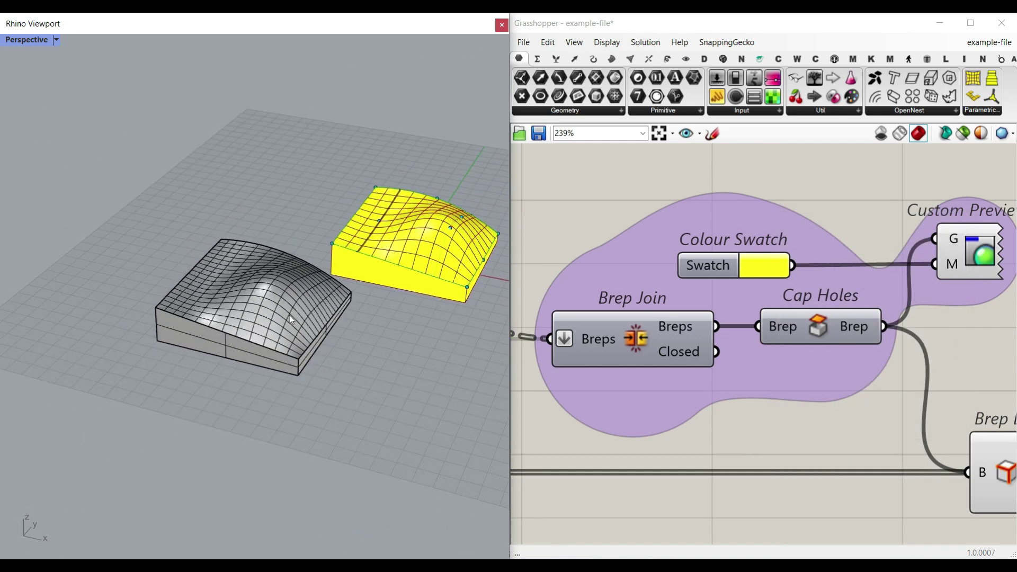
Delete the baked solid.
{"action": "left_click", "coordinate": [289, 316]}
{"action": "key", "text": "Delete"}
Lower and reposition the interior points of the second cross-line to flatten the bulge in the roof.
{"action": "scroll", "coordinate": [456, 221], "scroll_direction": "up", "scroll_amount": 6}
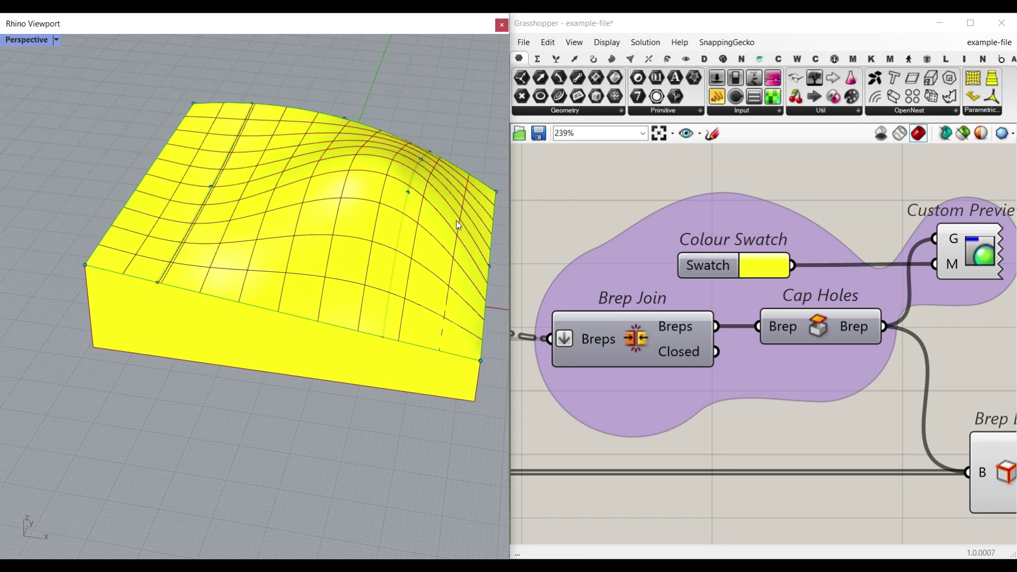
{"action": "left_click_drag", "start_coordinate": [399, 208], "coordinate": [392, 242]}
{"action": "left_click_drag", "start_coordinate": [413, 149], "coordinate": [409, 194]}
{"action": "left_click_drag", "start_coordinate": [162, 184], "coordinate": [162, 186]}
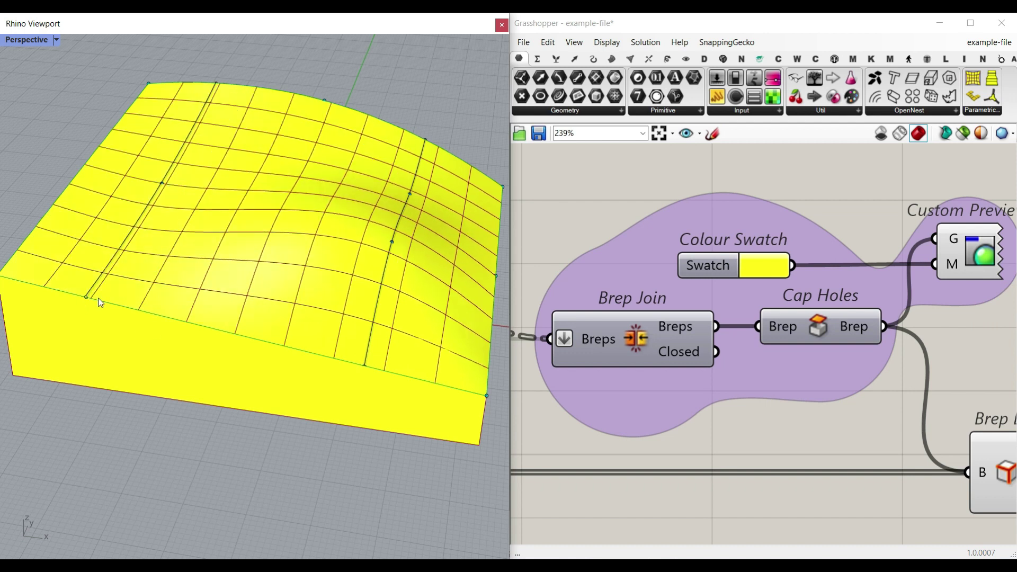
{"action": "left_click_drag", "start_coordinate": [393, 242], "coordinate": [409, 219]}
{"action": "right_click_drag", "start_coordinate": [166, 318], "coordinate": [126, 302]}
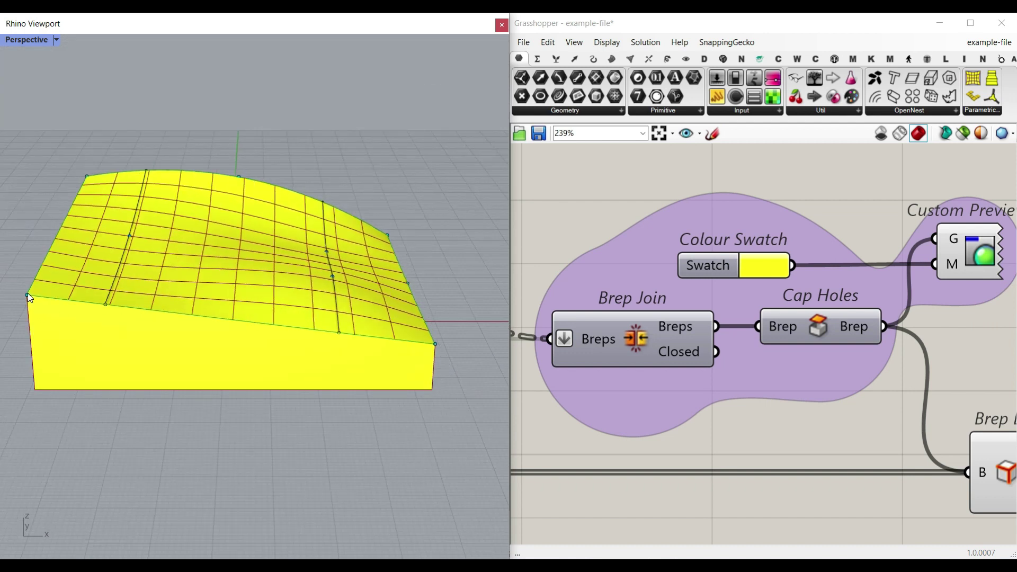